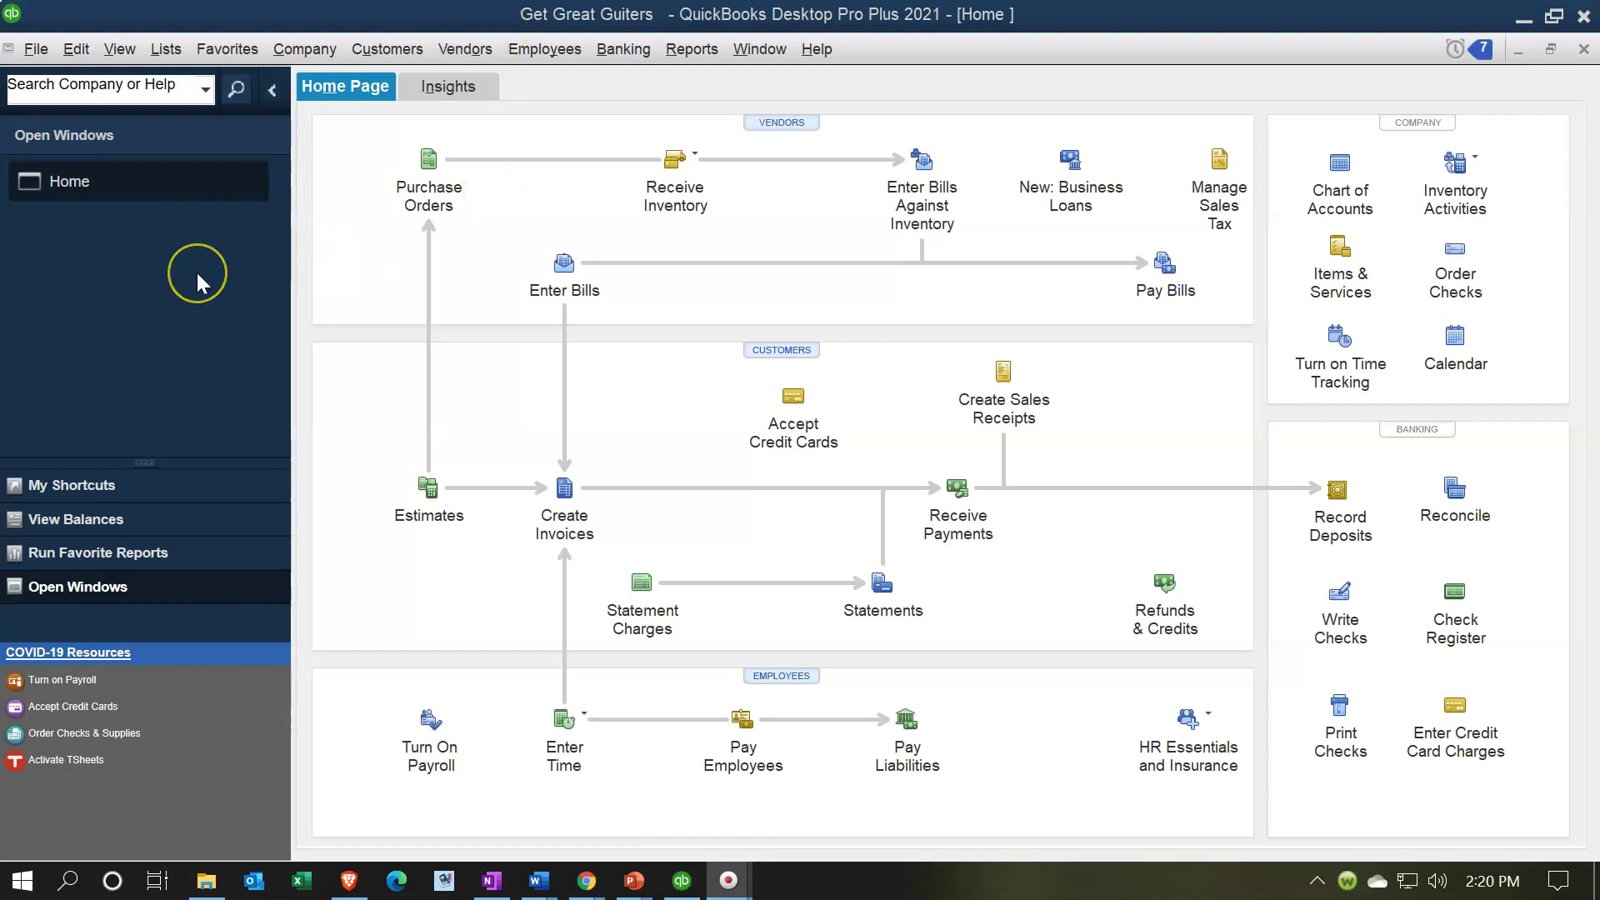
pyautogui.click(114, 48)
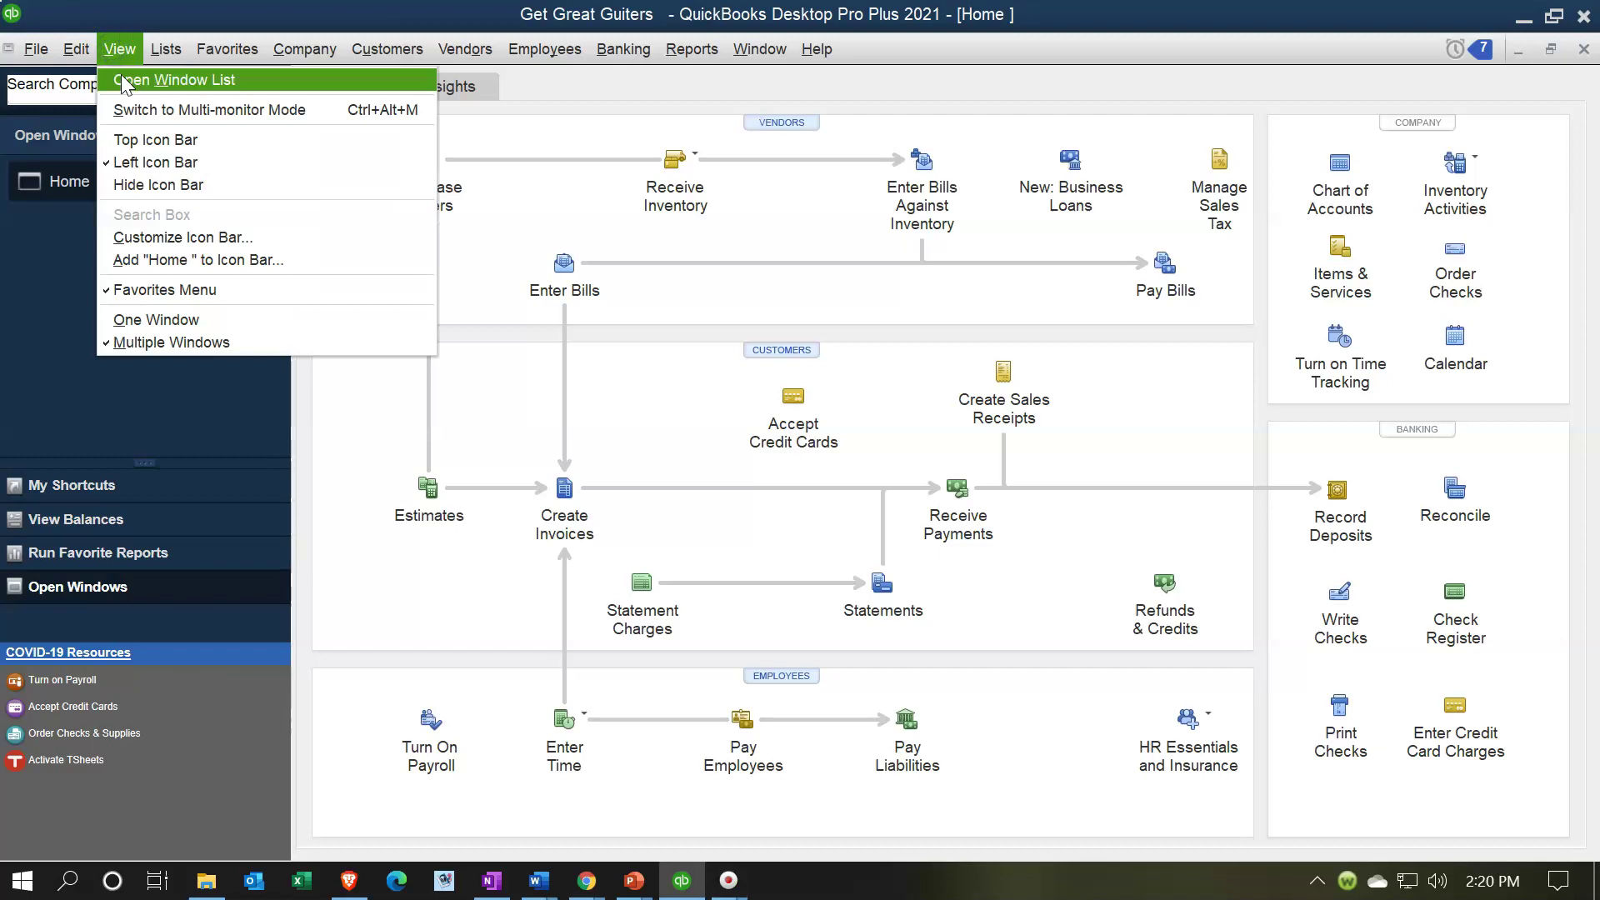
pyautogui.click(122, 75)
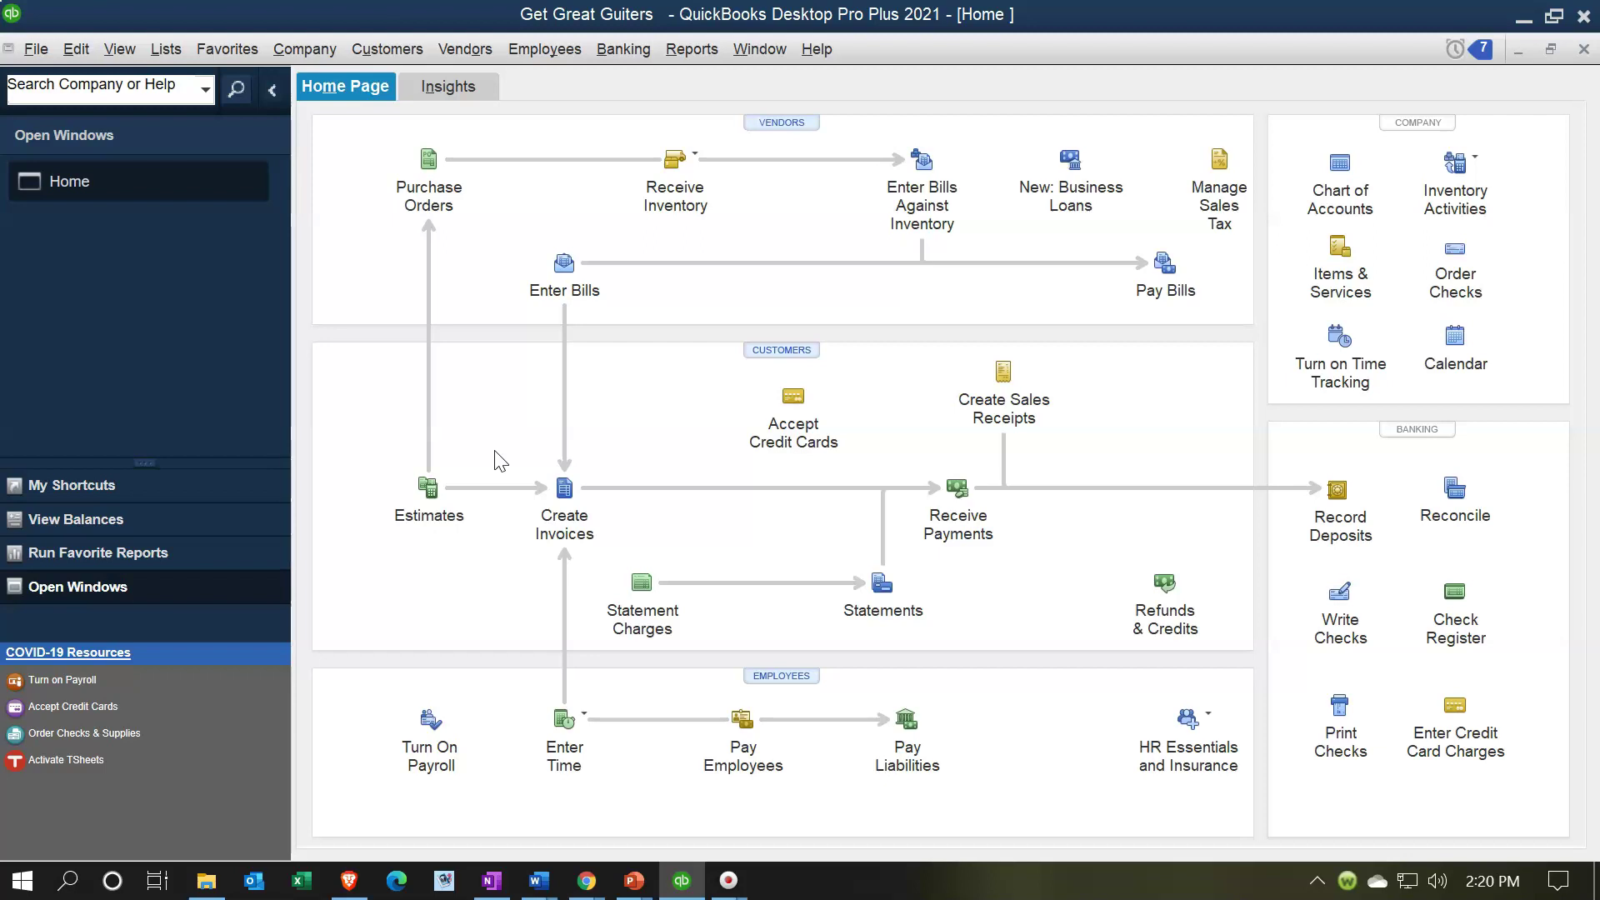
pyautogui.click(500, 417)
pyautogui.click(1019, 612)
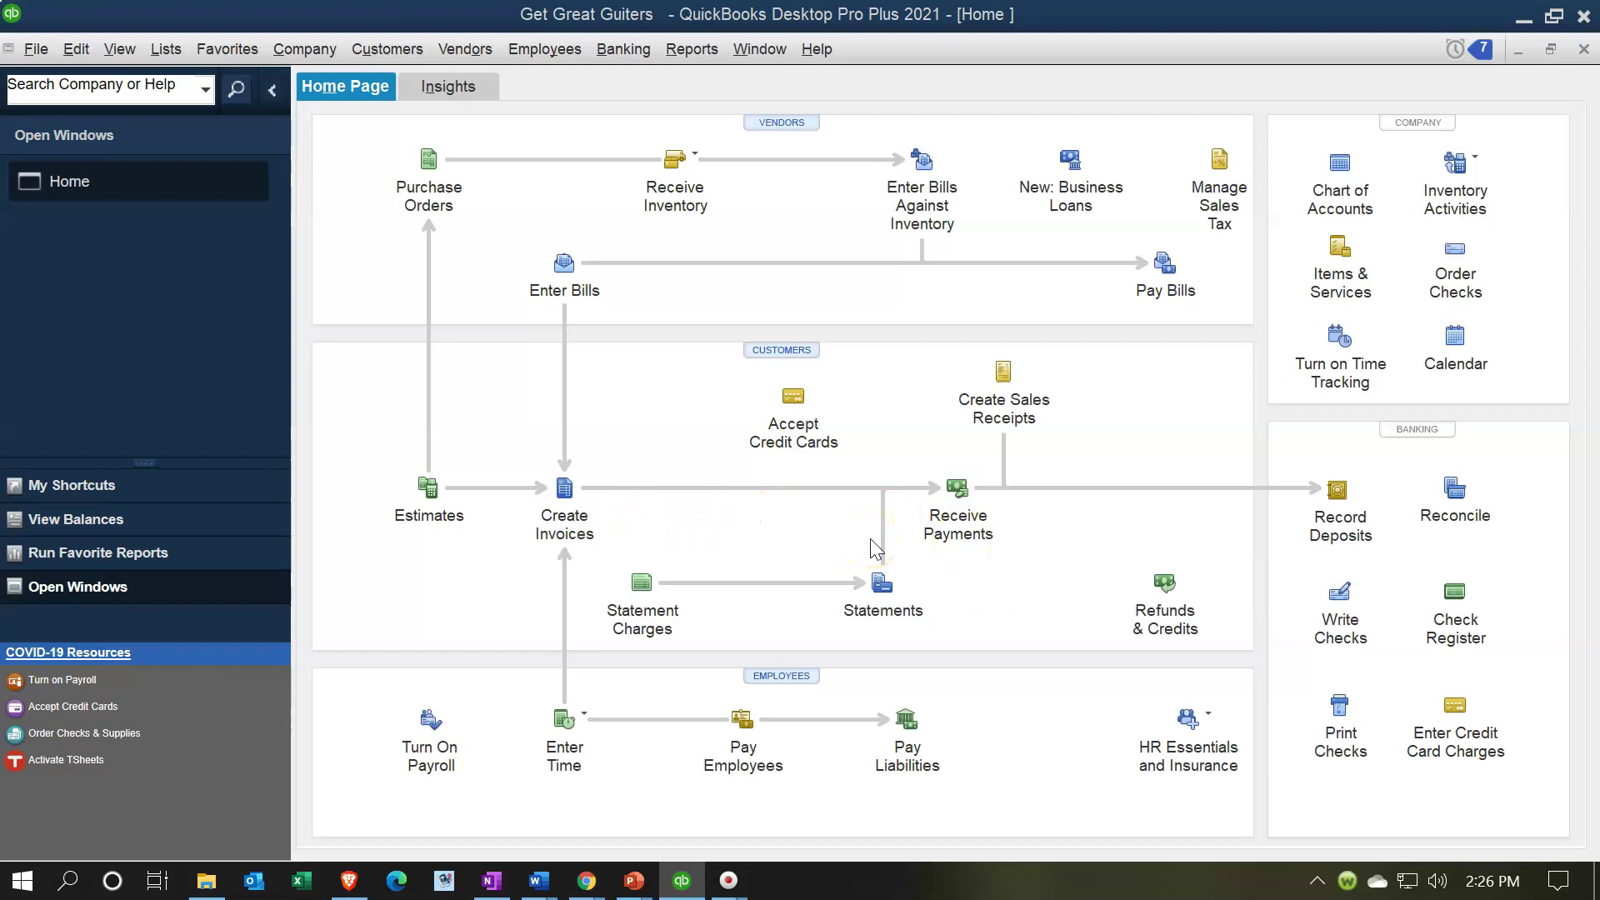
pyautogui.click(900, 543)
# Step: Open the Balance Sheet Standard report from the company and financial reports
pyautogui.click(691, 50)
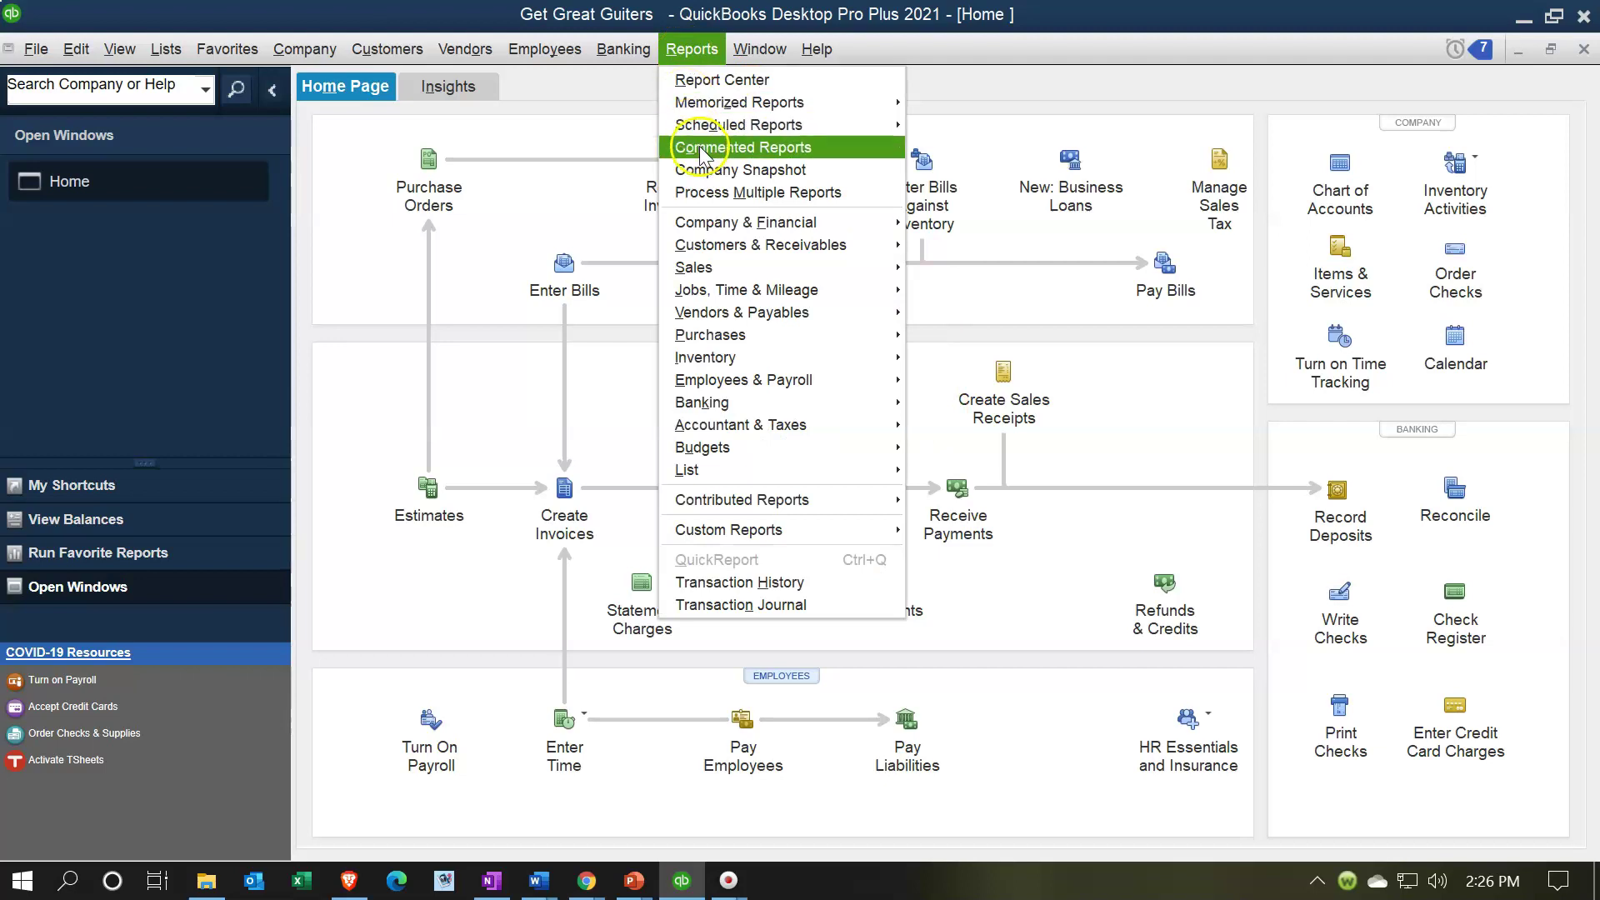
pyautogui.moveTo(867, 221)
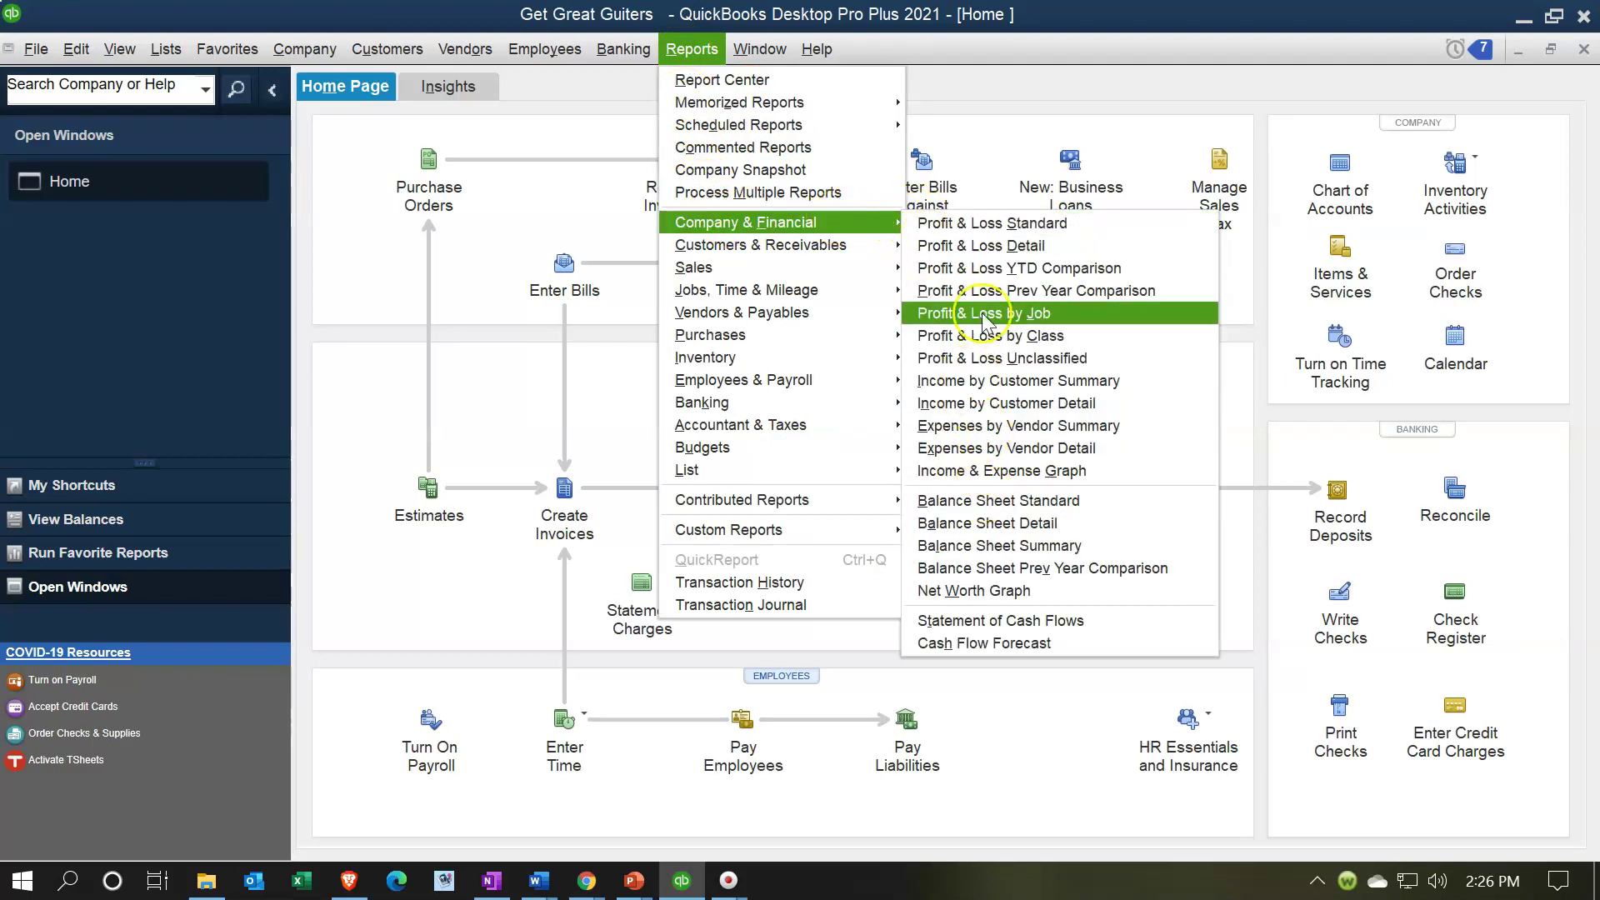
pyautogui.click(980, 497)
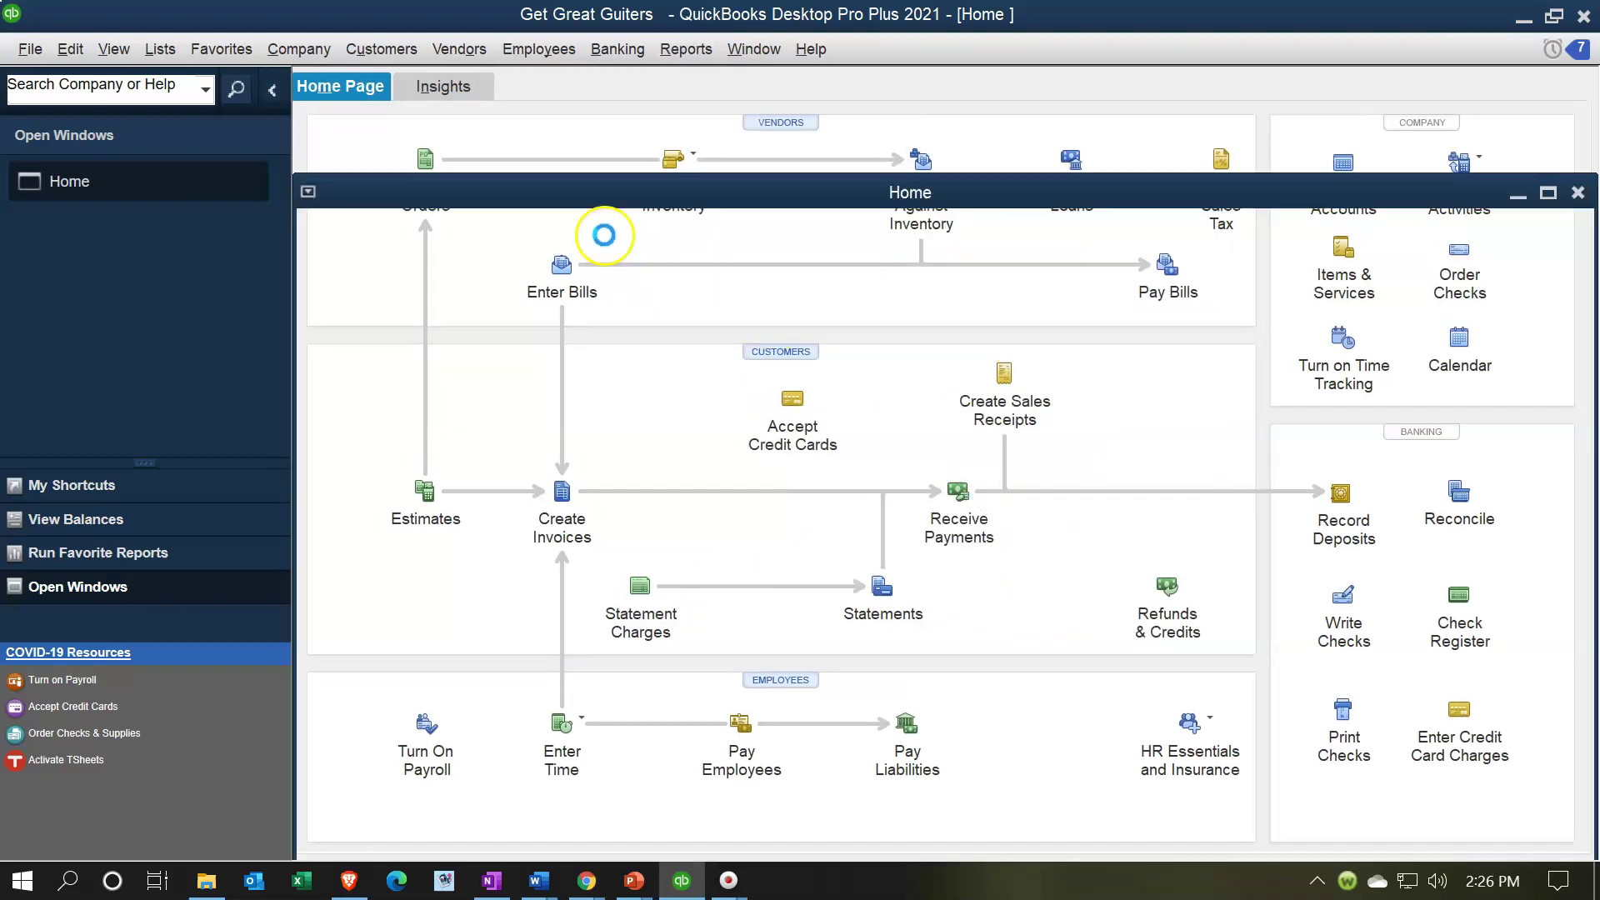
# Step: Customize the balance sheet's date range to run from 01/01/2021 to 12/31/2021
pyautogui.click(359, 86)
pyautogui.press('Tab')
pyautogui.write('01/01/2021')
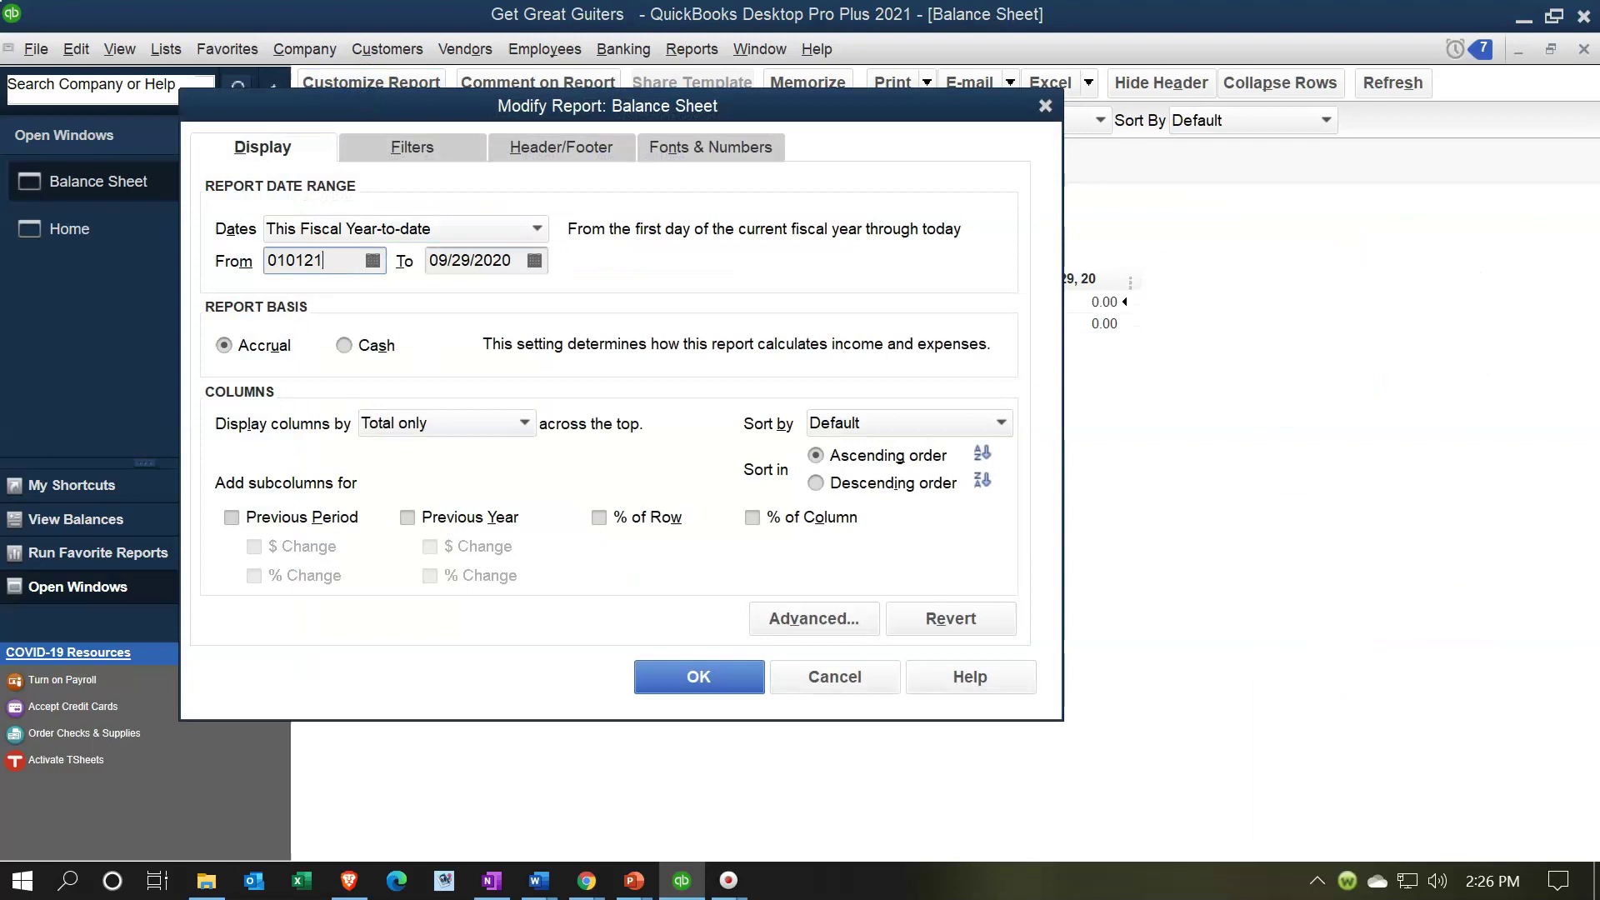
pyautogui.press('Tab')
pyautogui.write('12/31/2021')
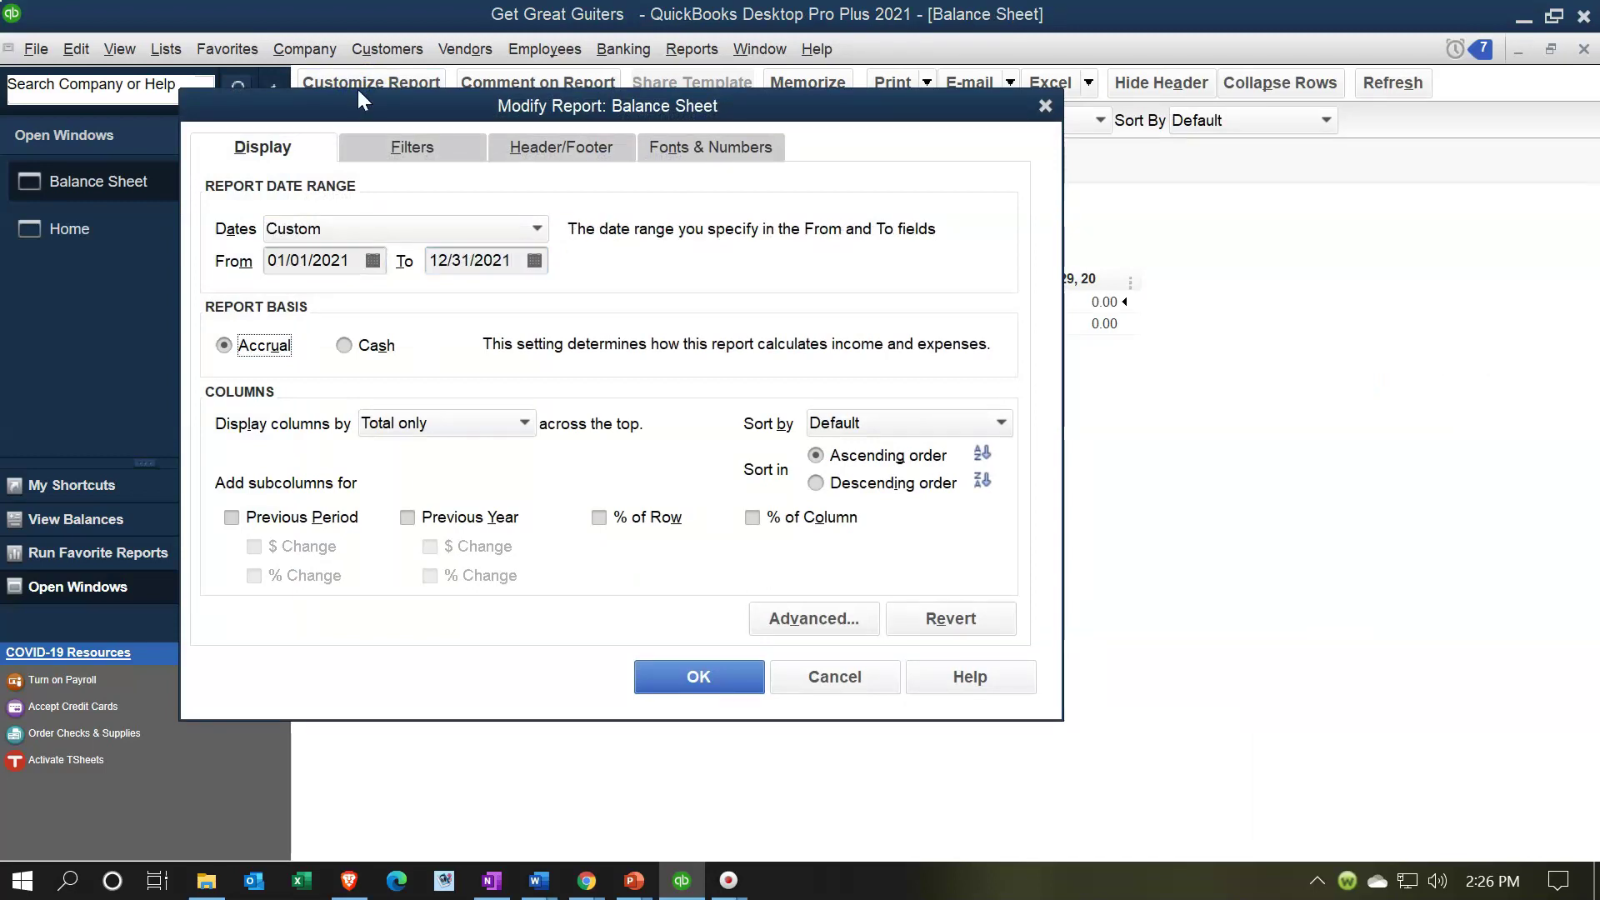
pyautogui.click(700, 674)
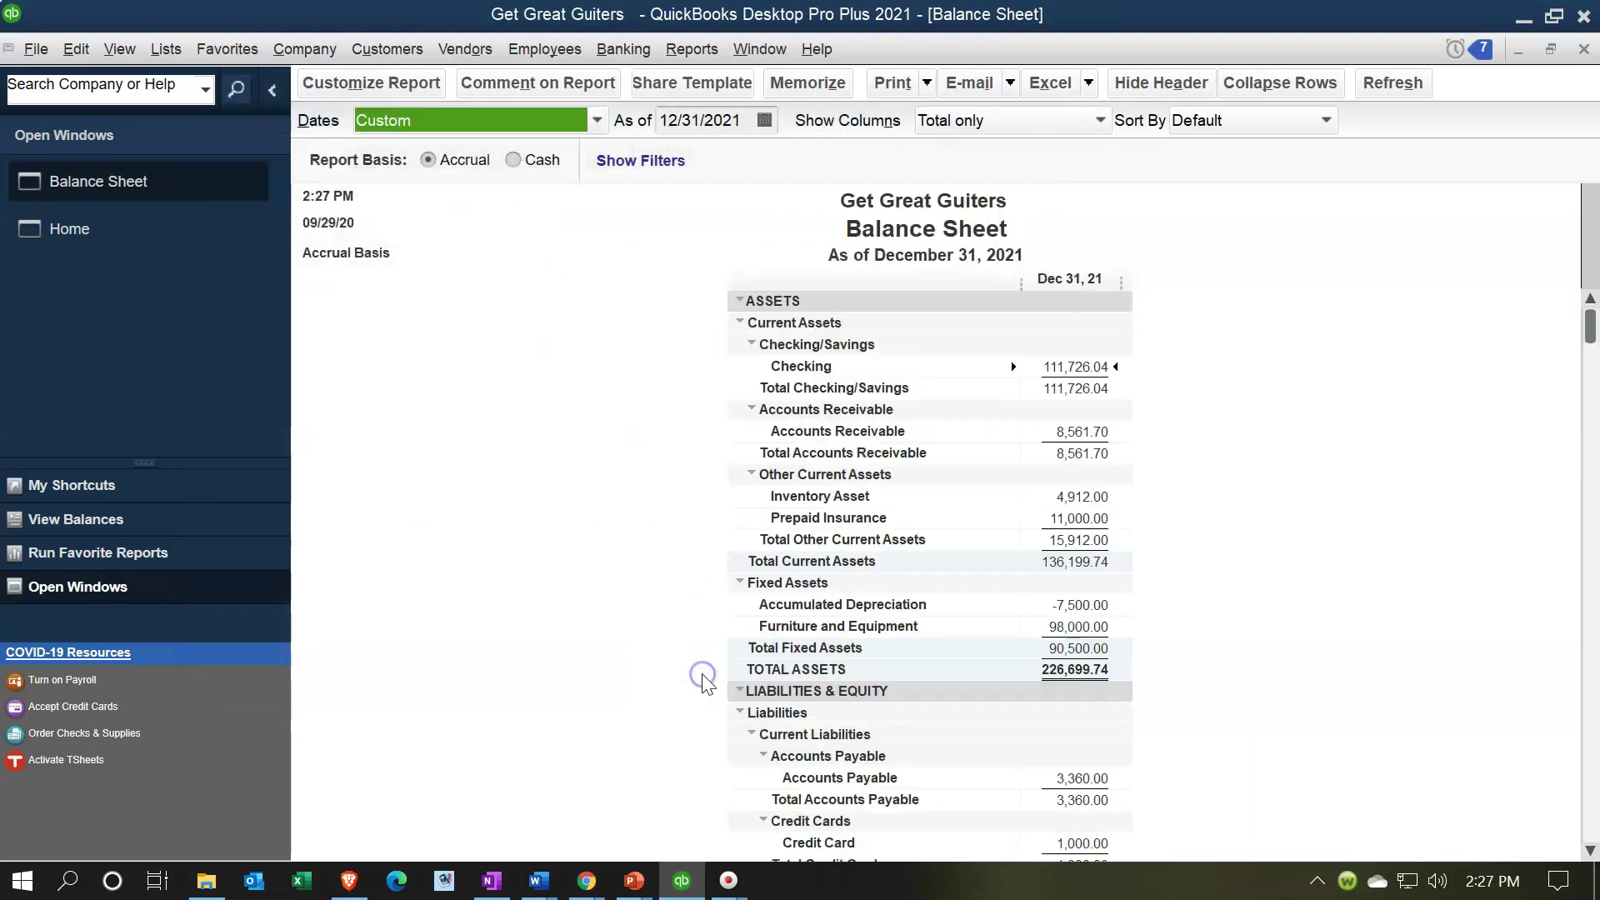
# Step: Examine the Accounts Receivable line and the current liabilities on the balance sheet
pyautogui.click(1097, 435)
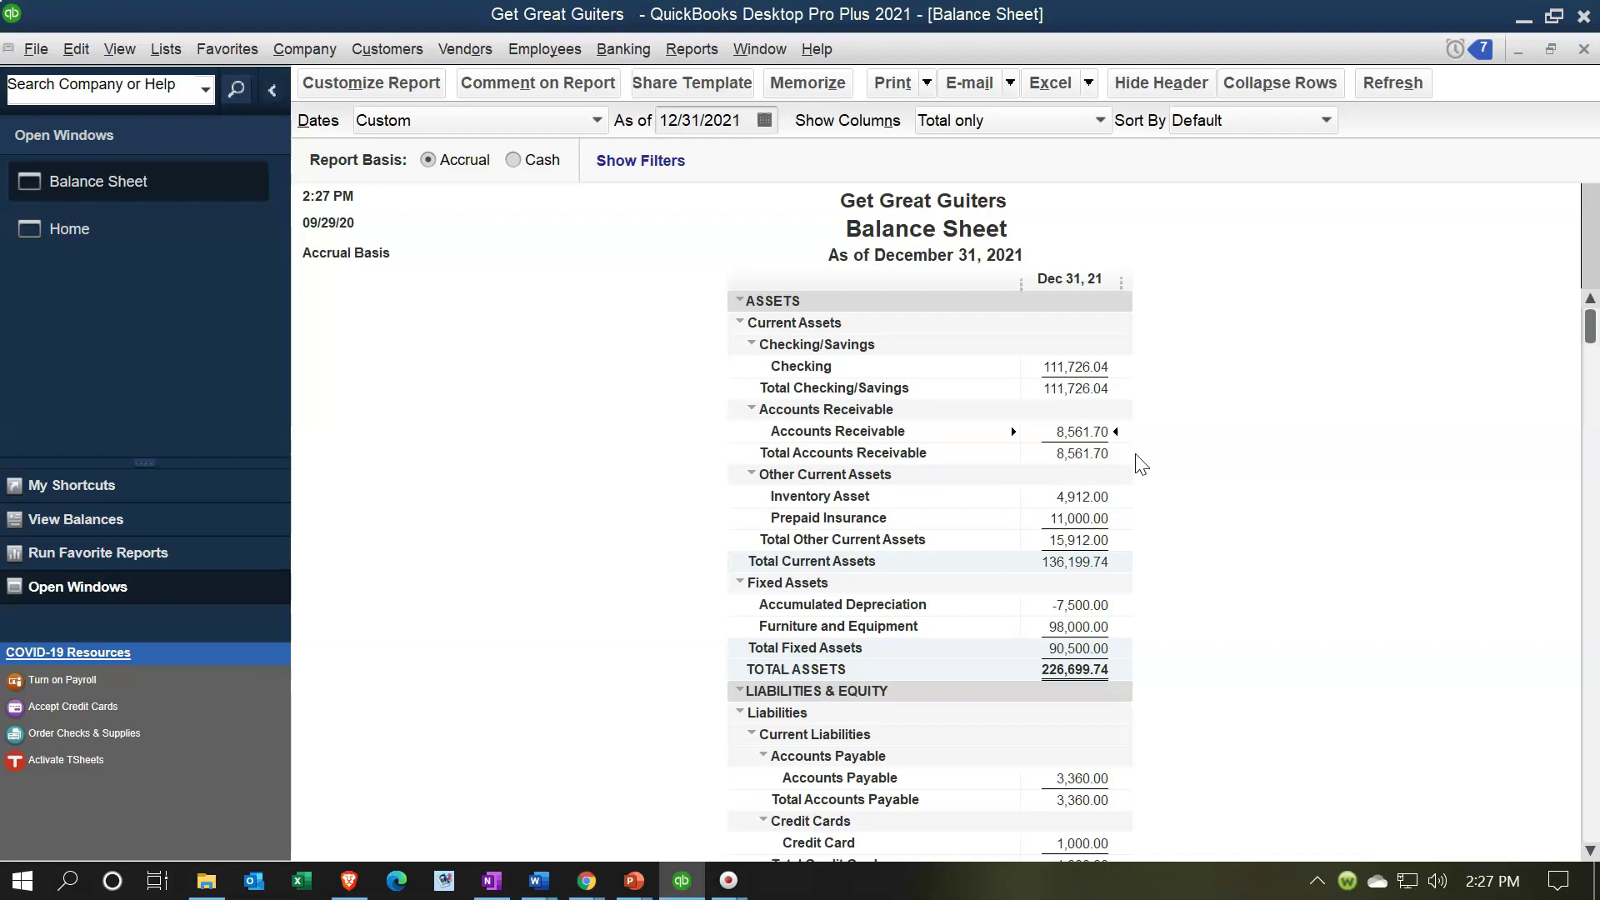
pyautogui.scroll(-3, 1141, 464)
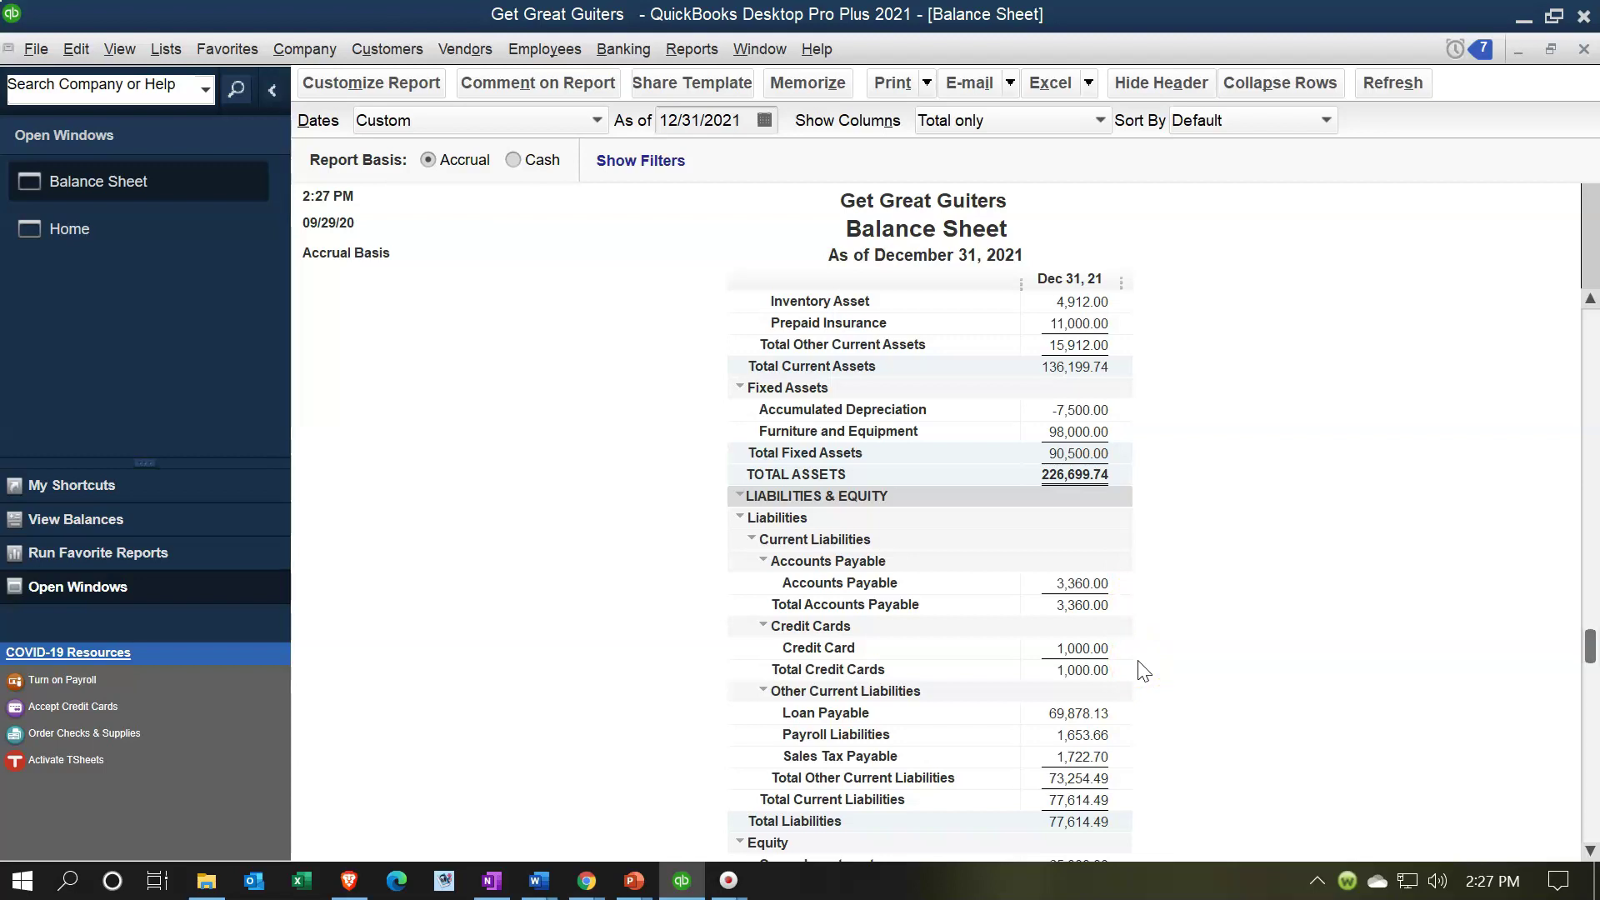
pyautogui.scroll(3, 1142, 670)
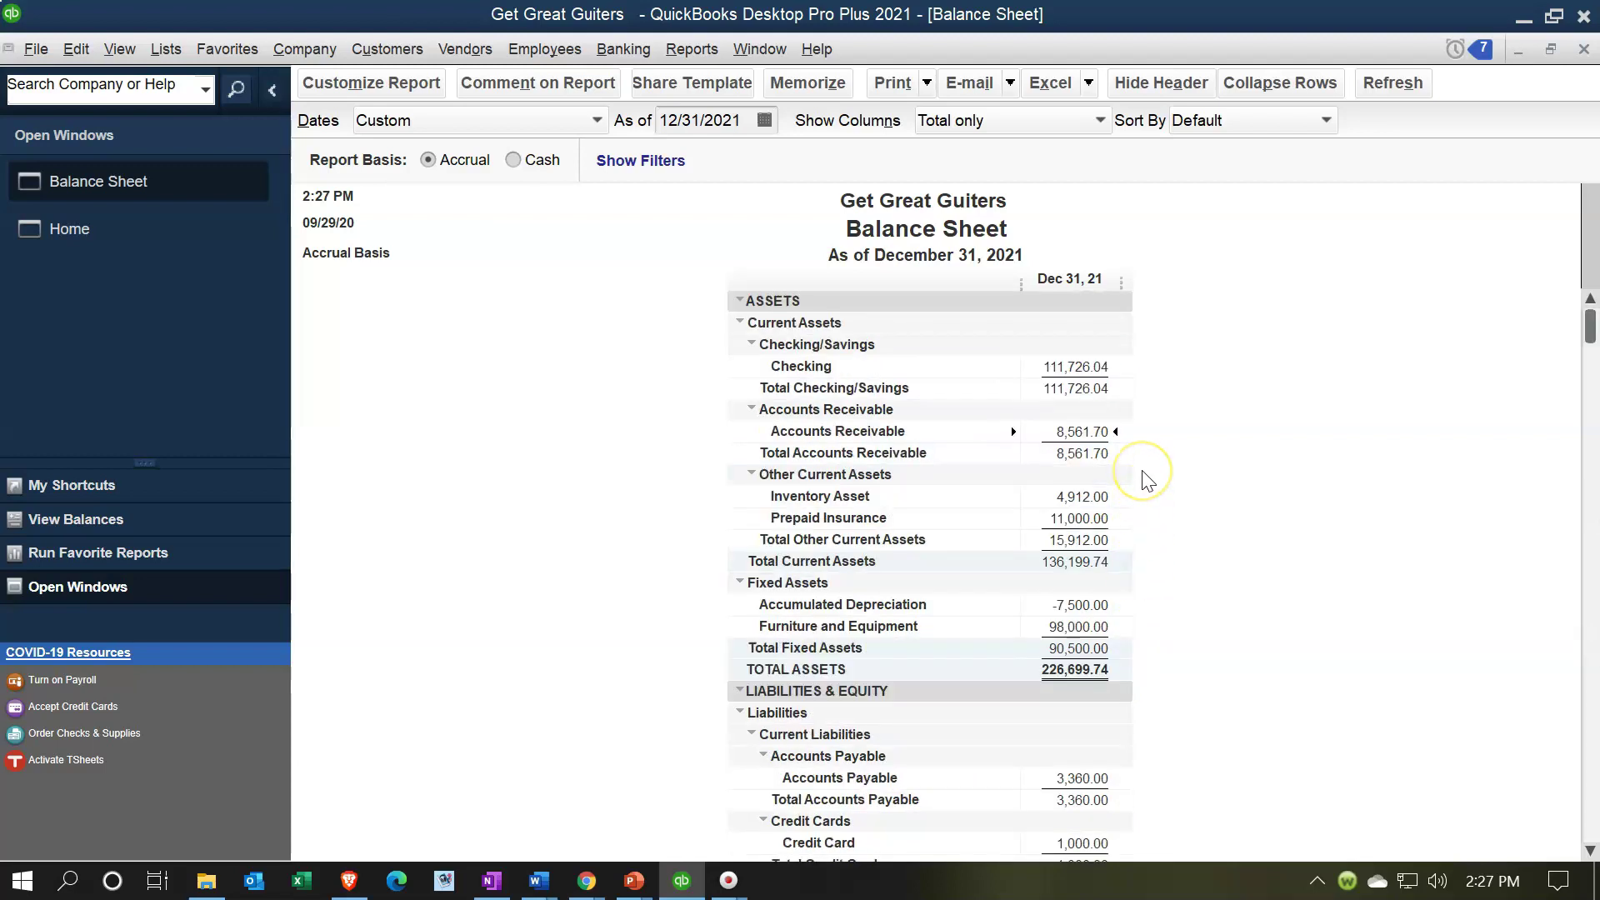
pyautogui.scroll(-2, 1149, 482)
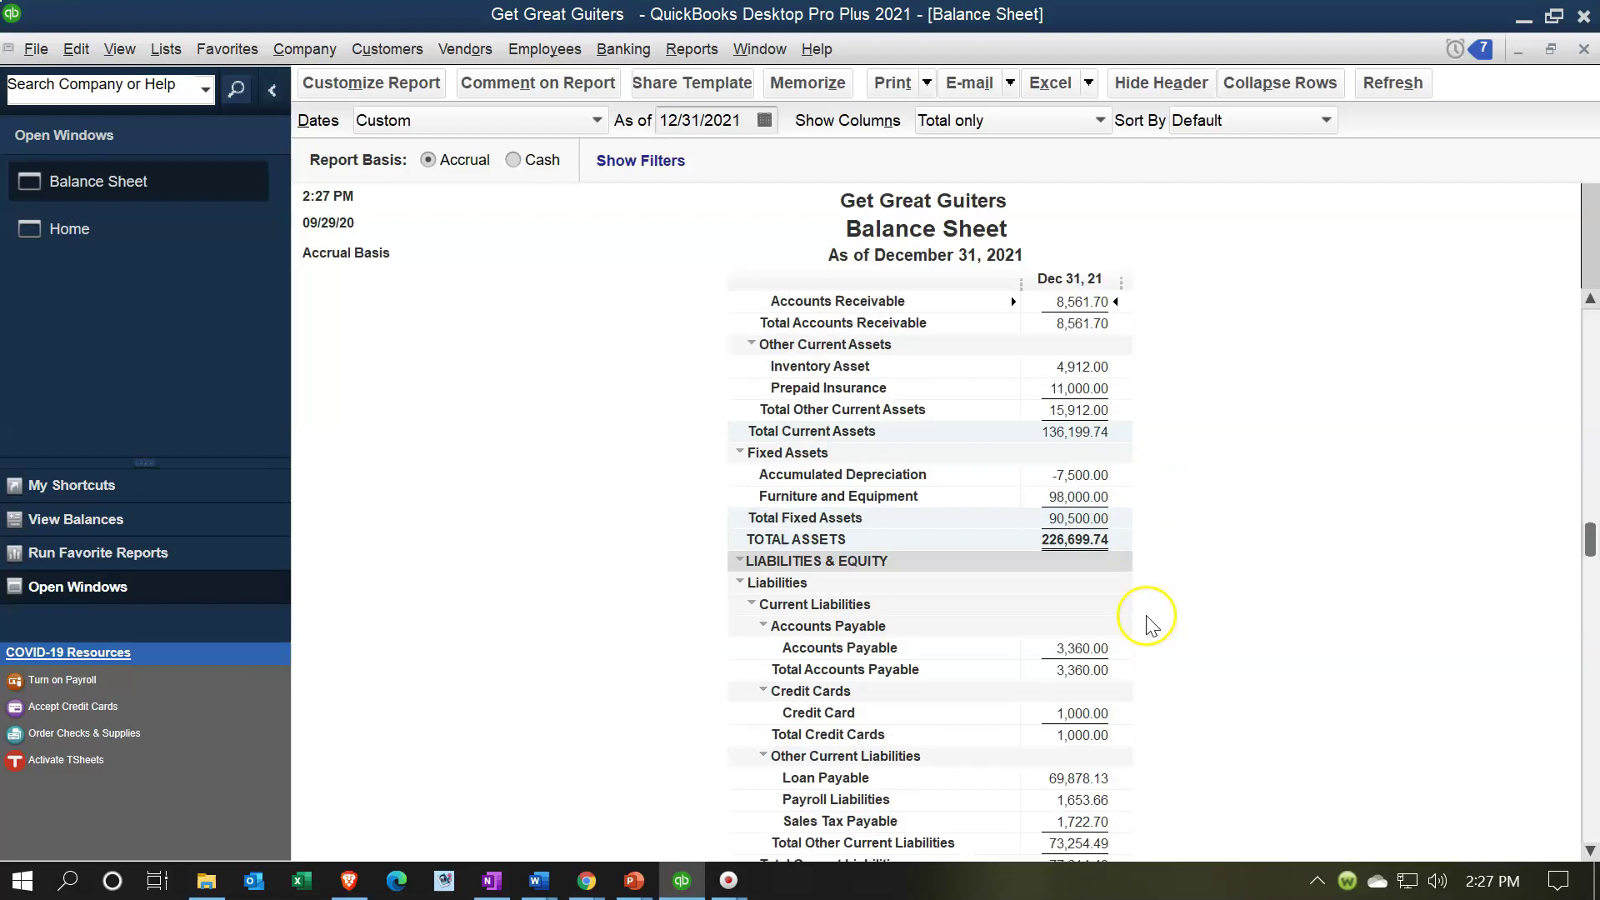
pyautogui.scroll(-1, 1165, 742)
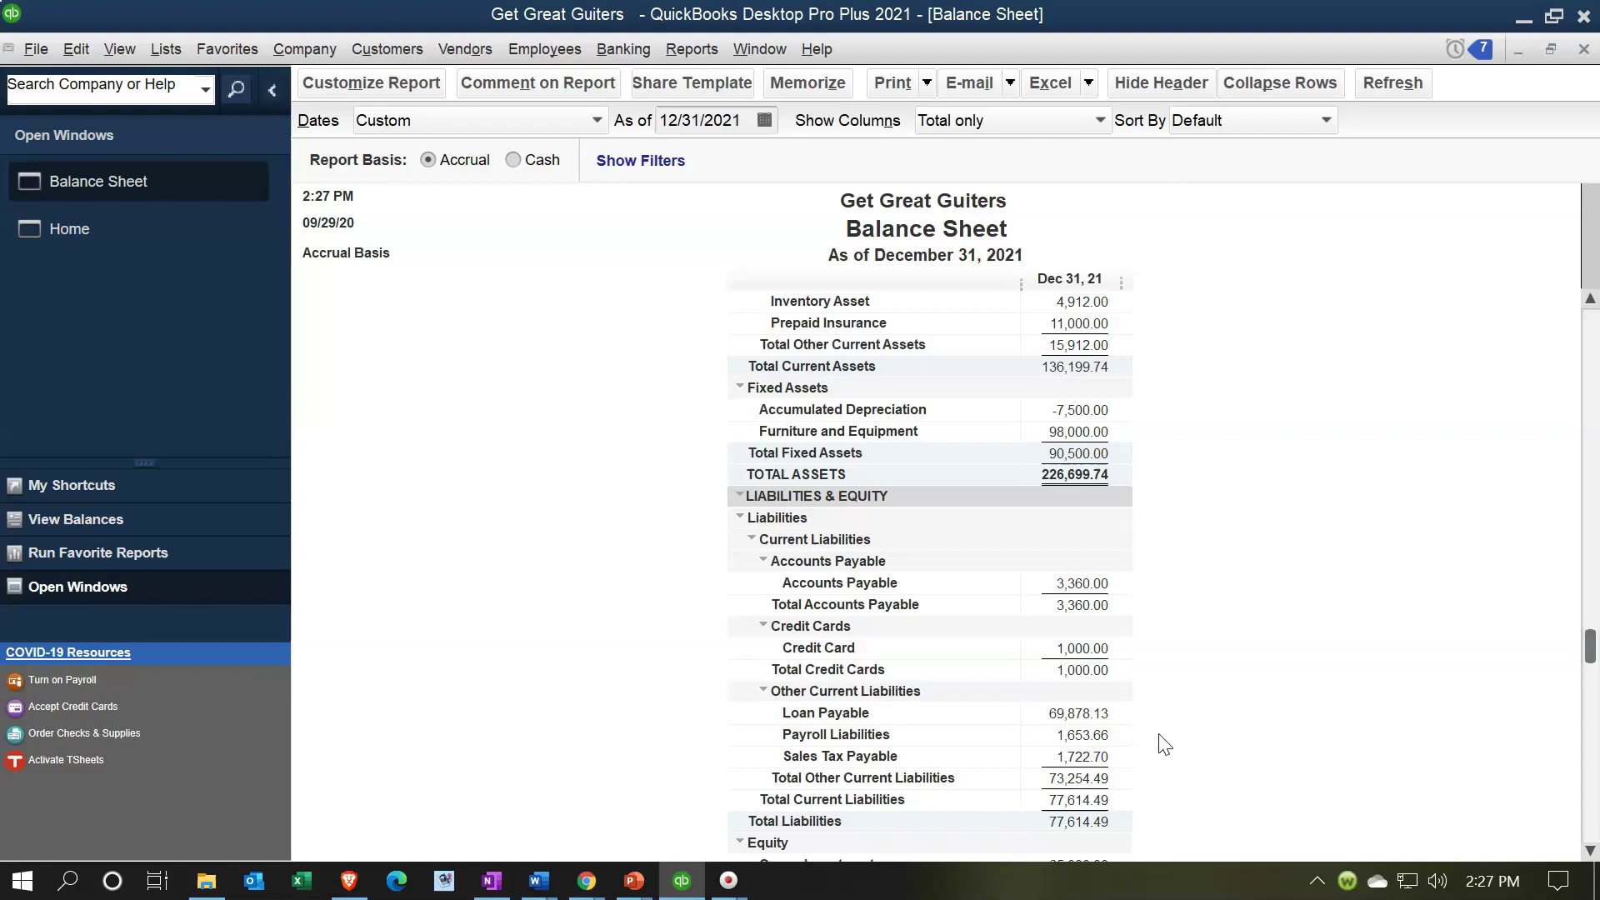
pyautogui.click(1160, 680)
pyautogui.scroll(2, 1159, 682)
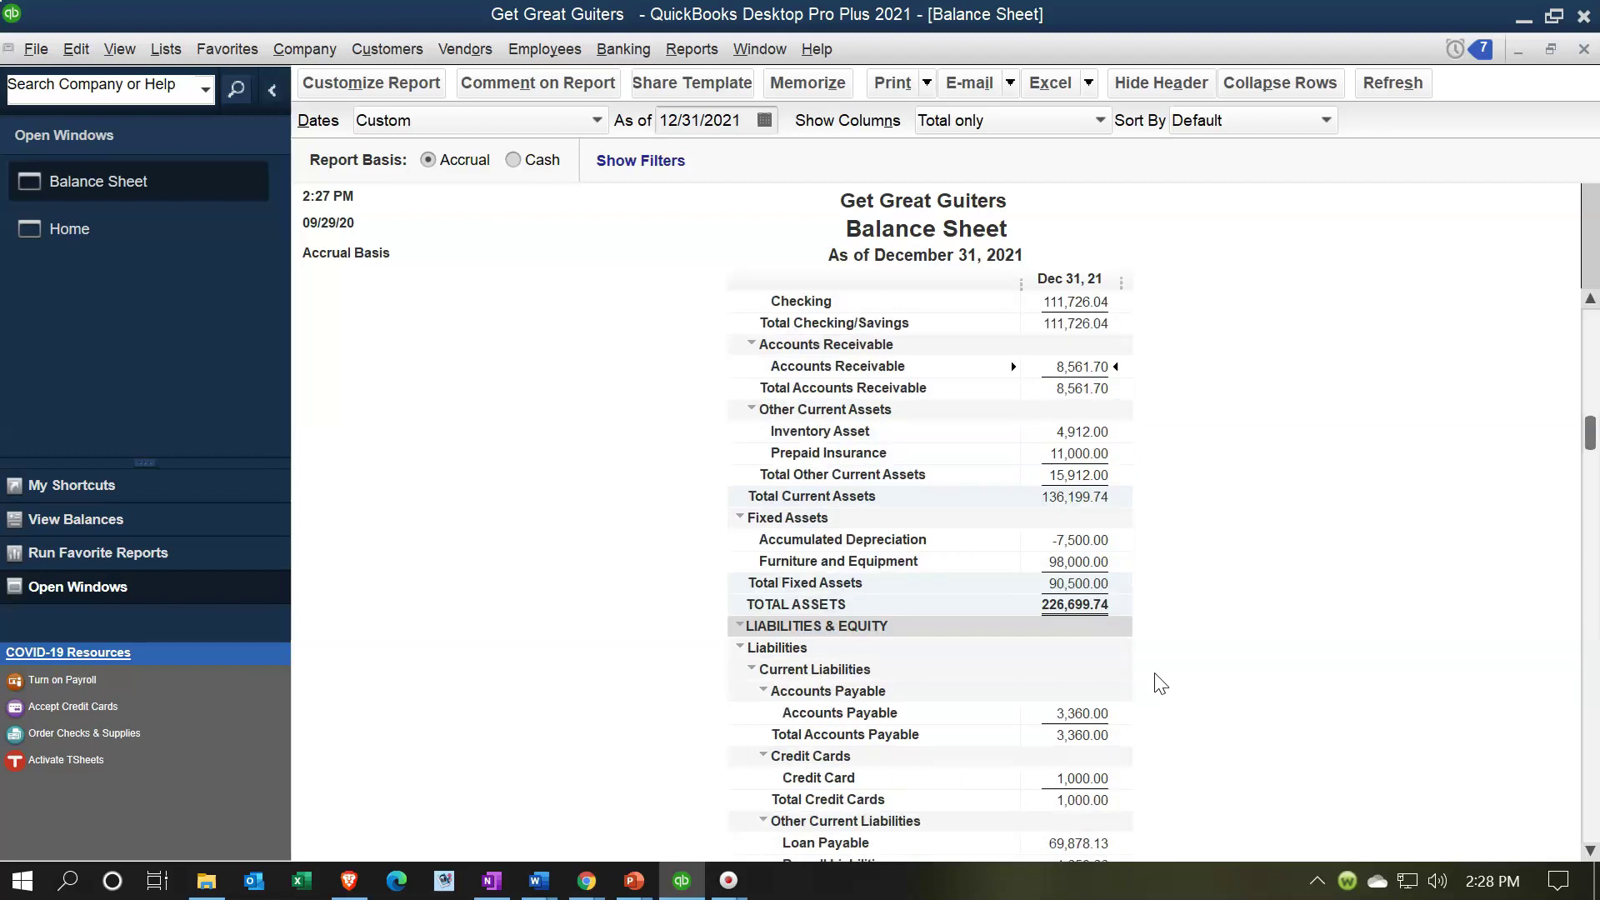
pyautogui.click(1111, 381)
# Step: Open the Customer Balance Detail report from the customers and receivables reports
pyautogui.click(700, 54)
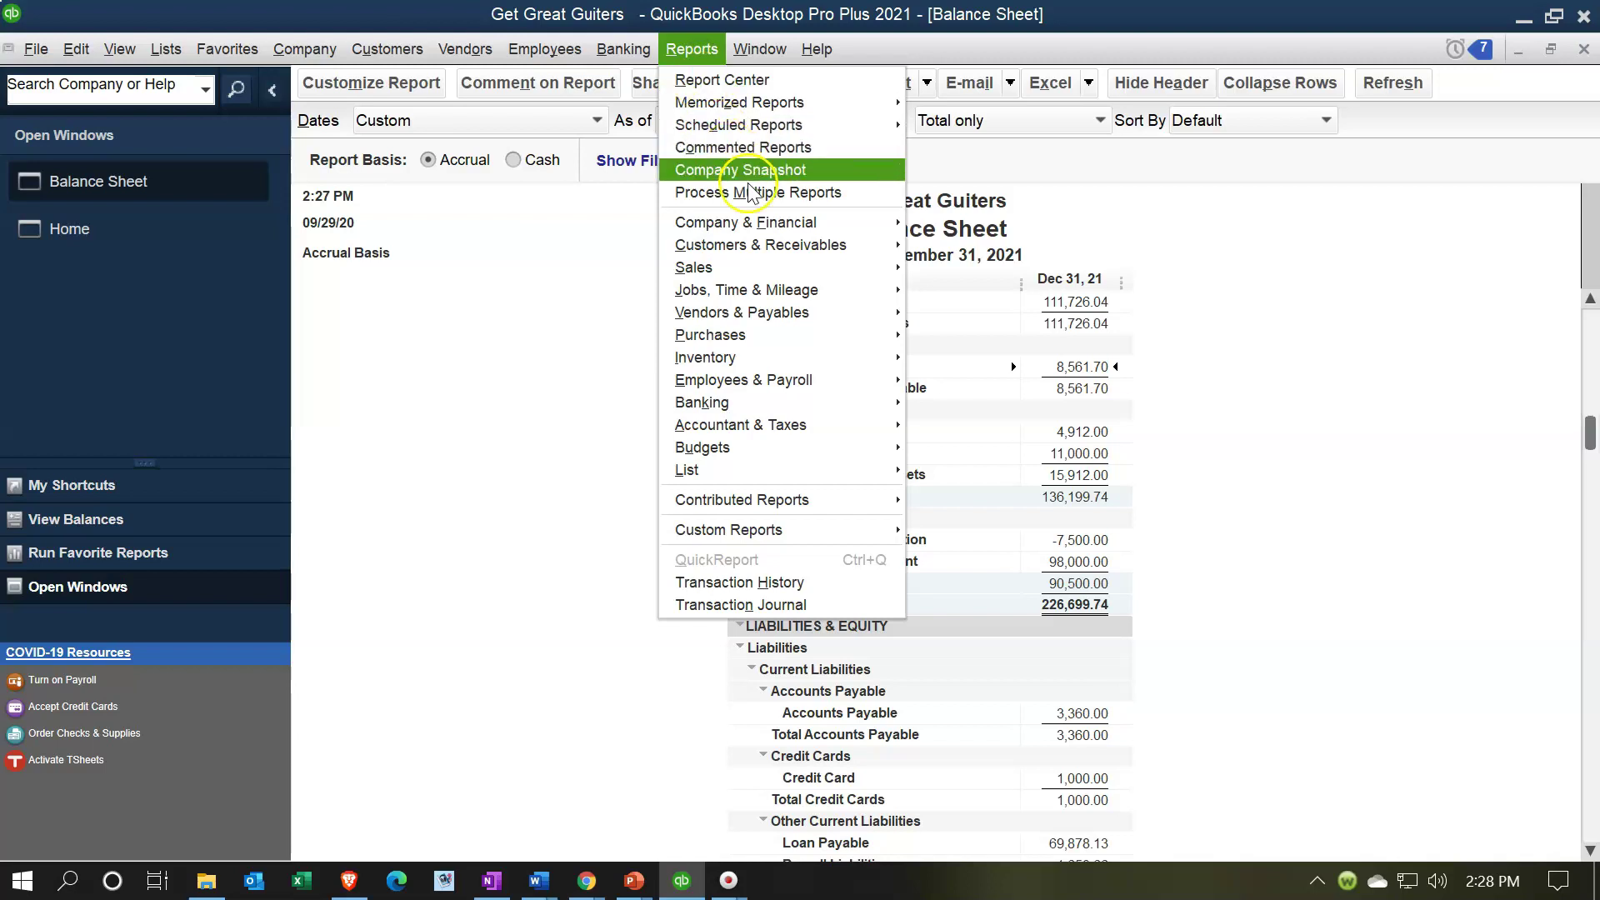
pyautogui.click(768, 289)
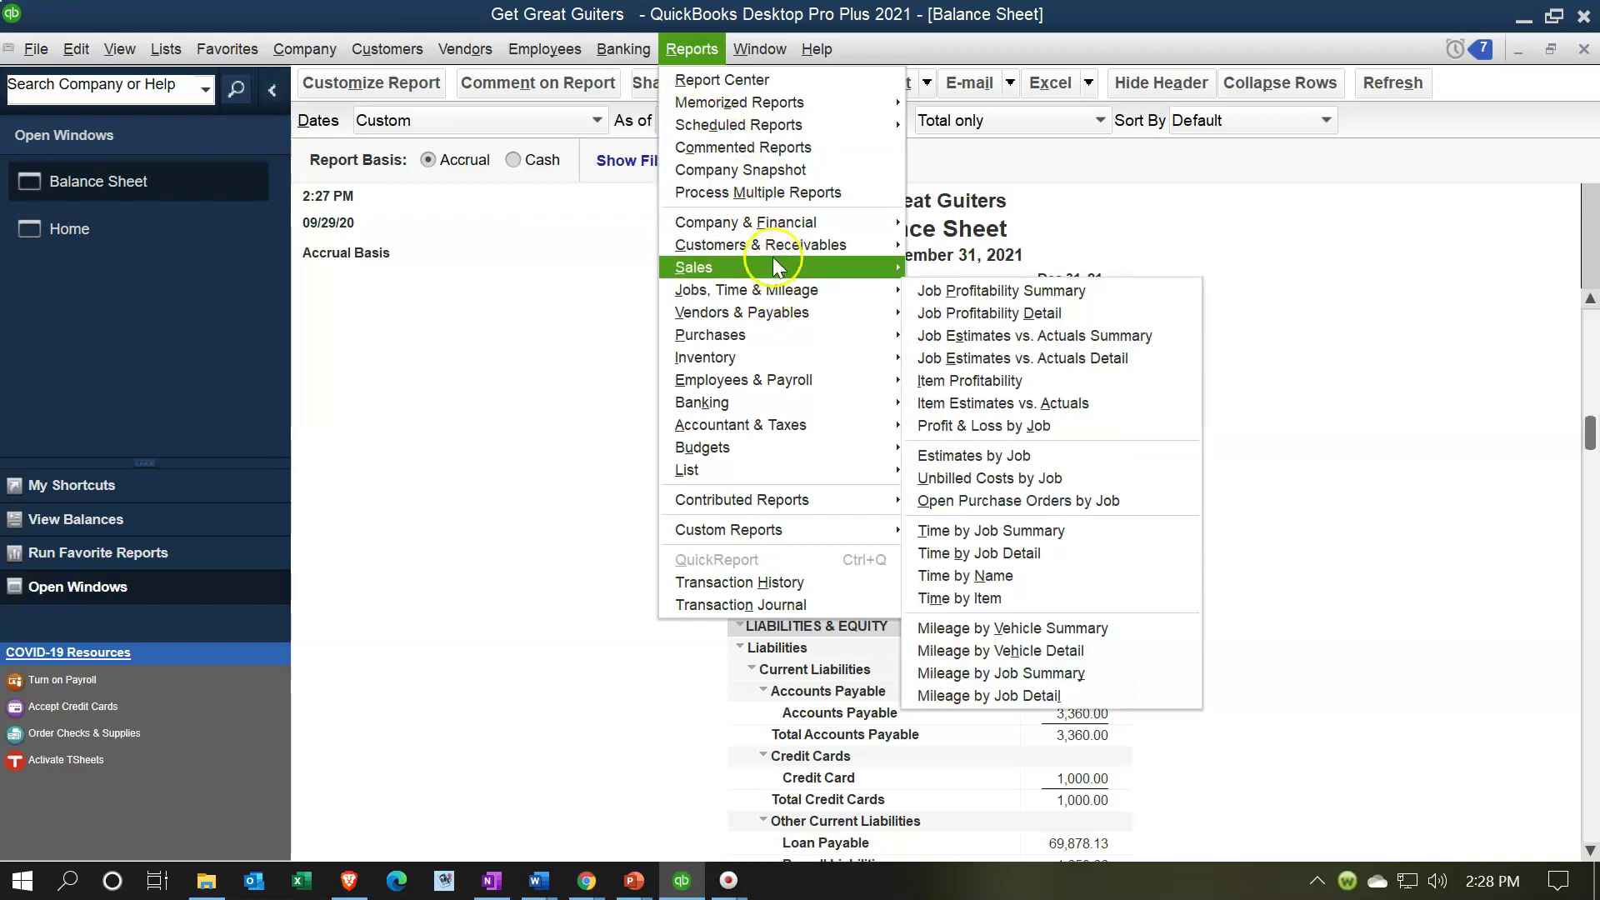
pyautogui.moveTo(807, 244)
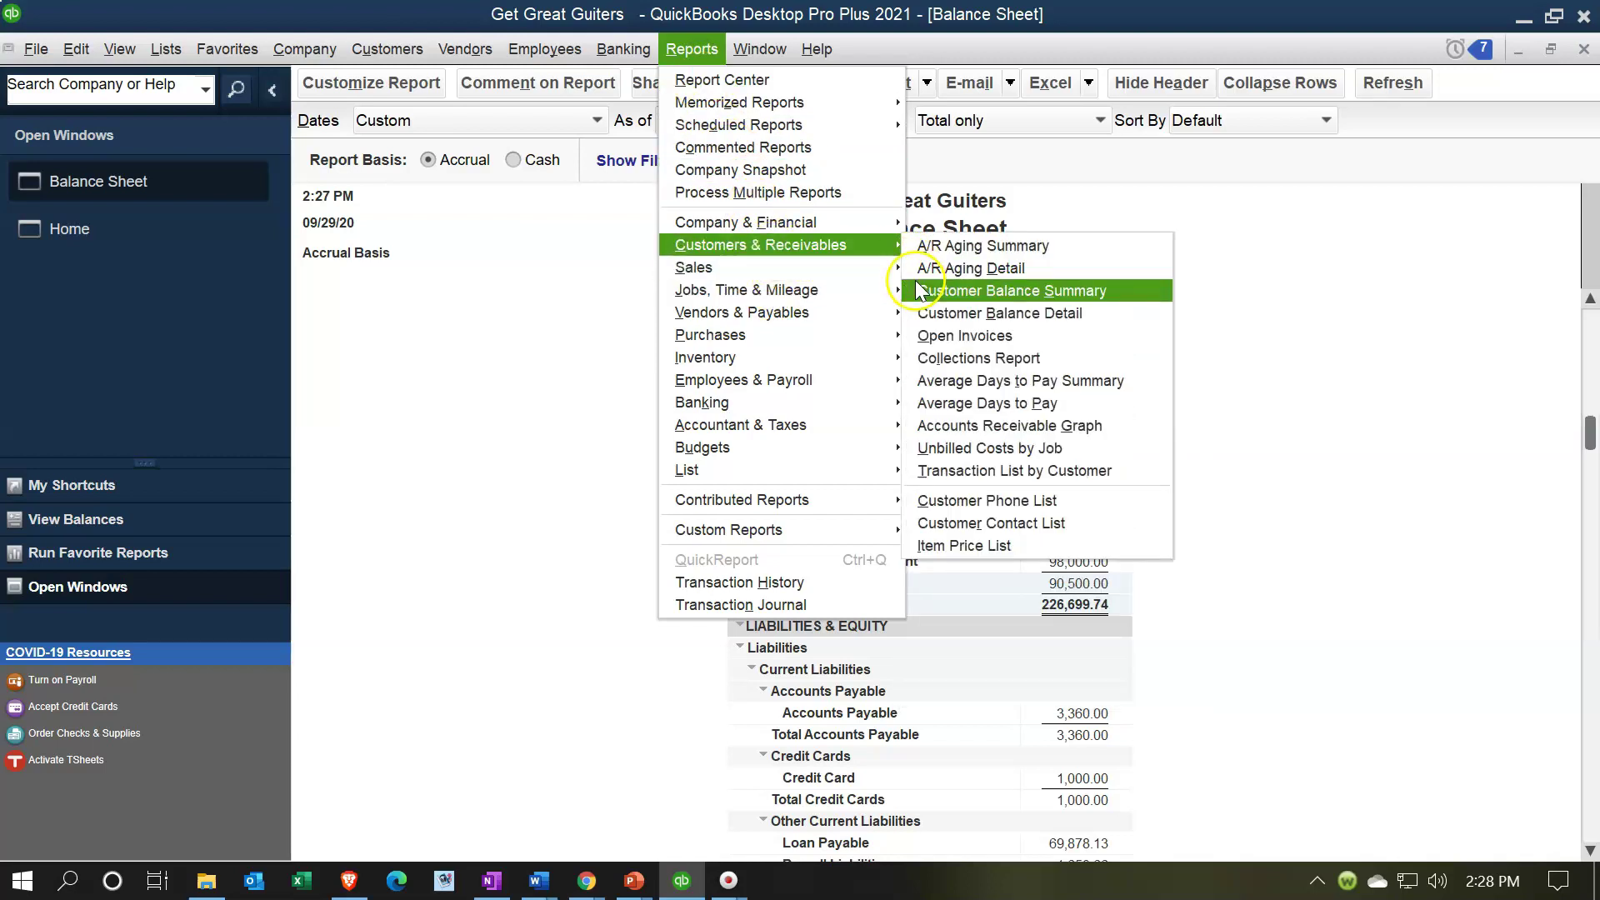
pyautogui.click(925, 324)
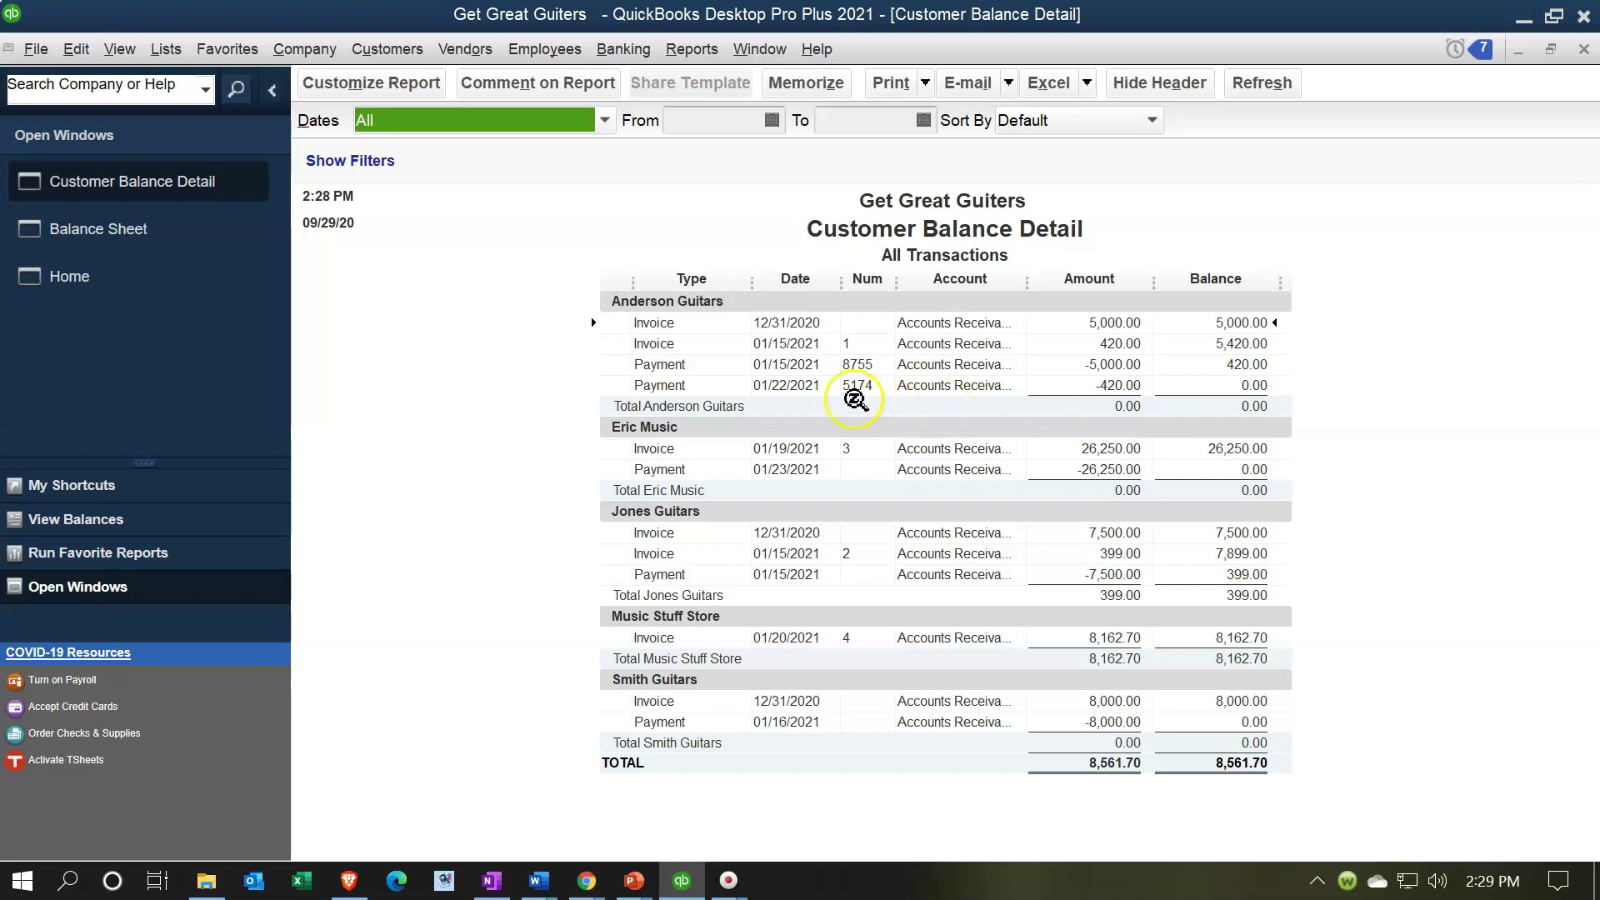
# Step: Return to the balance sheet and compare its Accounts Receivable line with the liabilities and equity sections
pyautogui.click(163, 239)
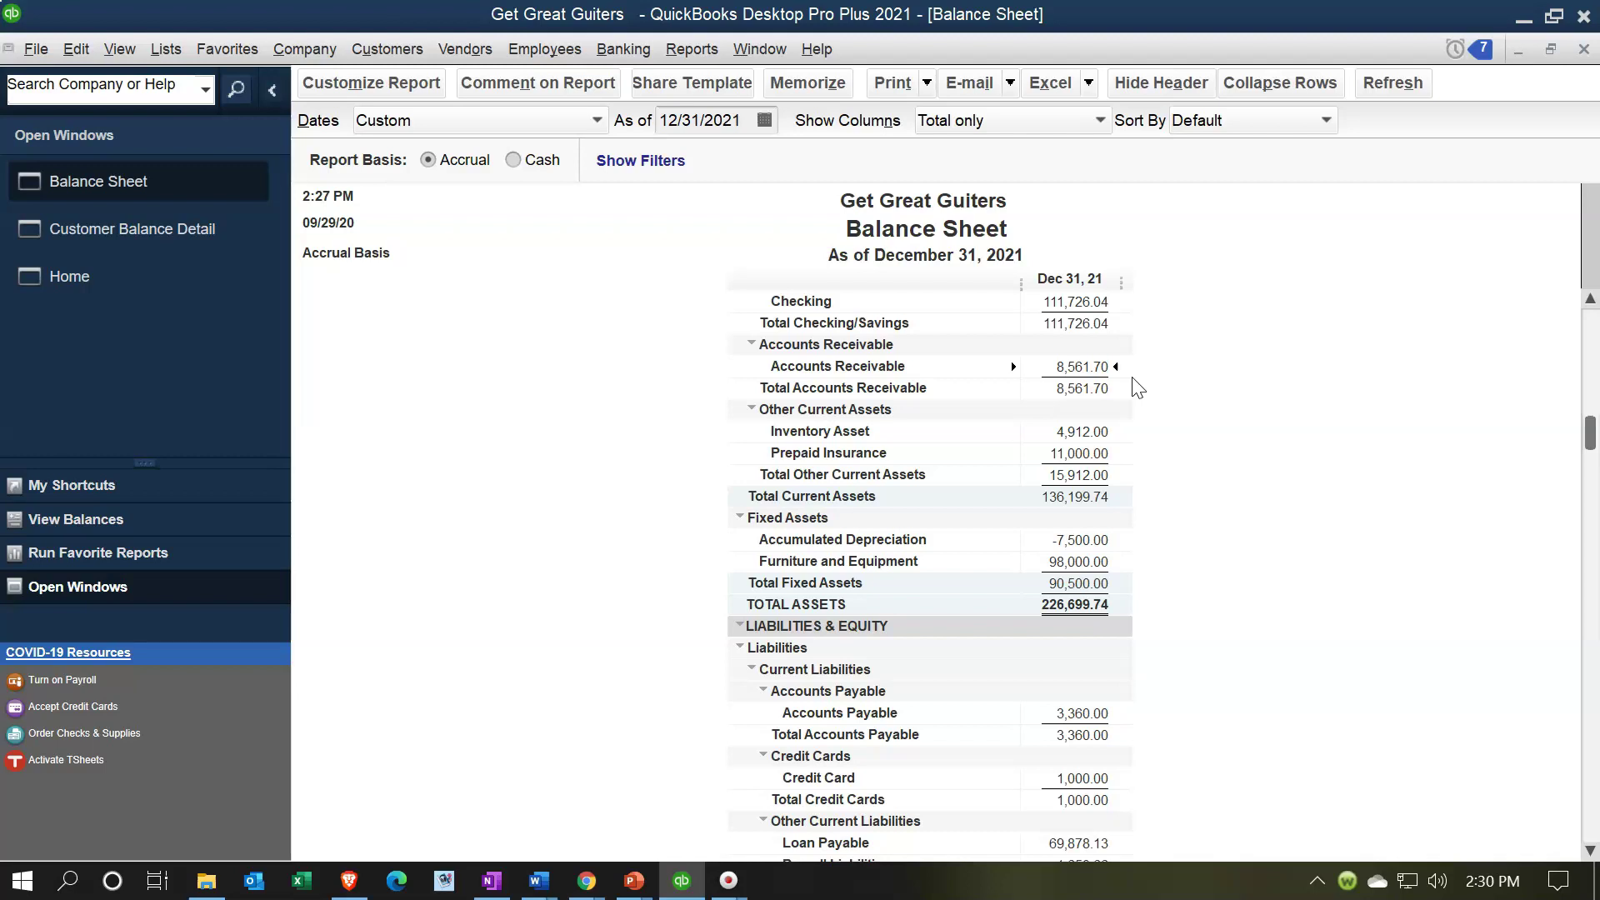
pyautogui.scroll(-2, 1138, 387)
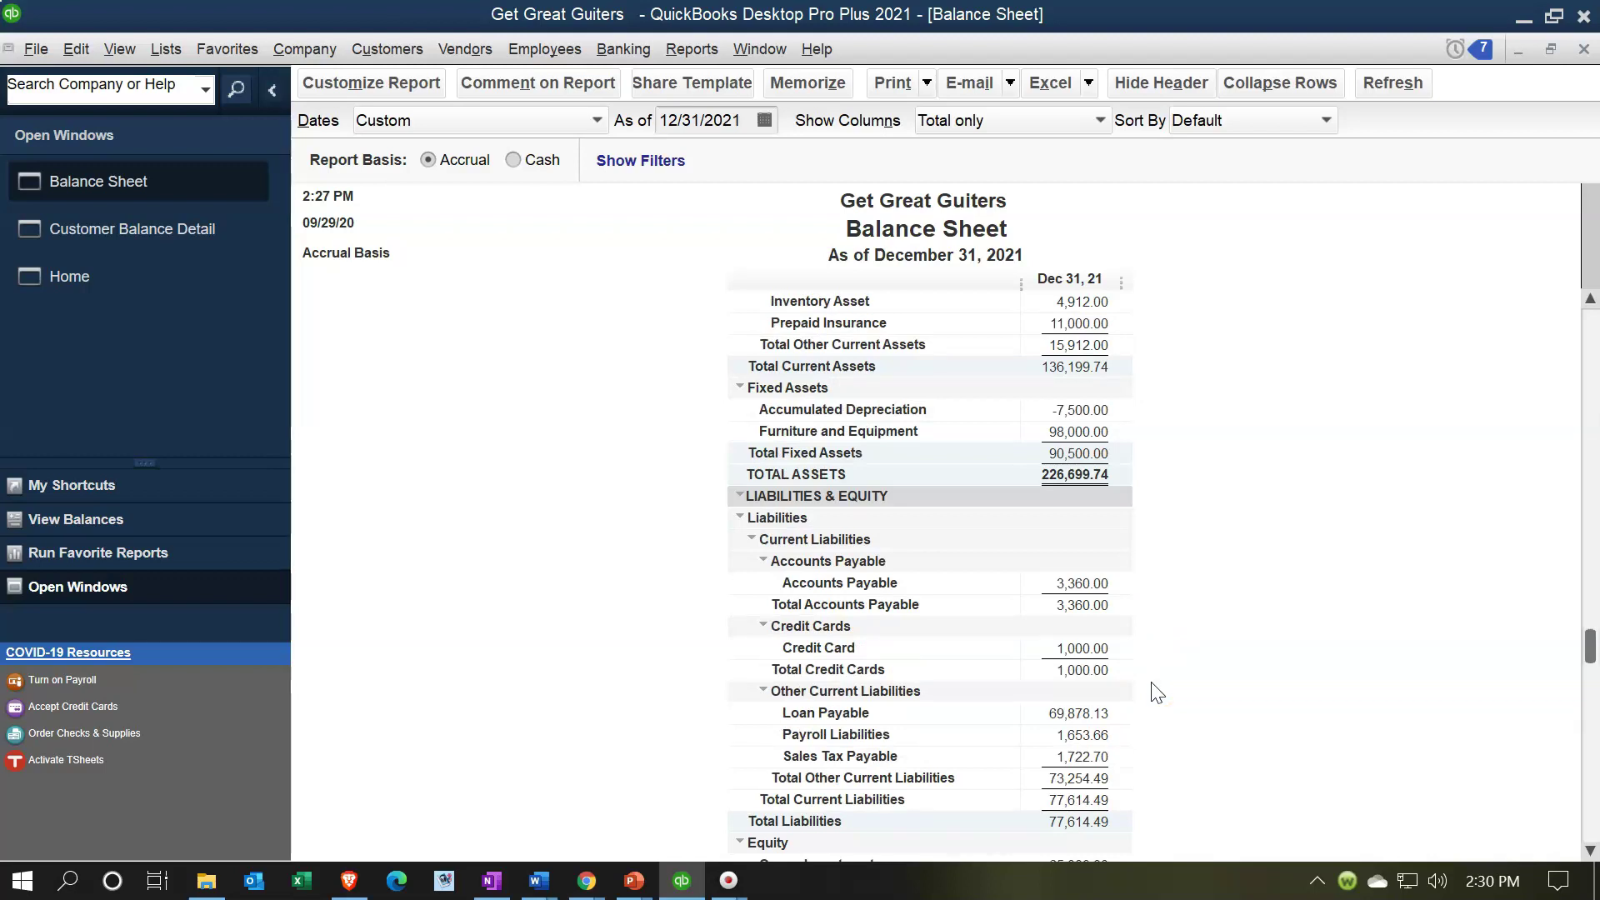
pyautogui.scroll(2, 1157, 693)
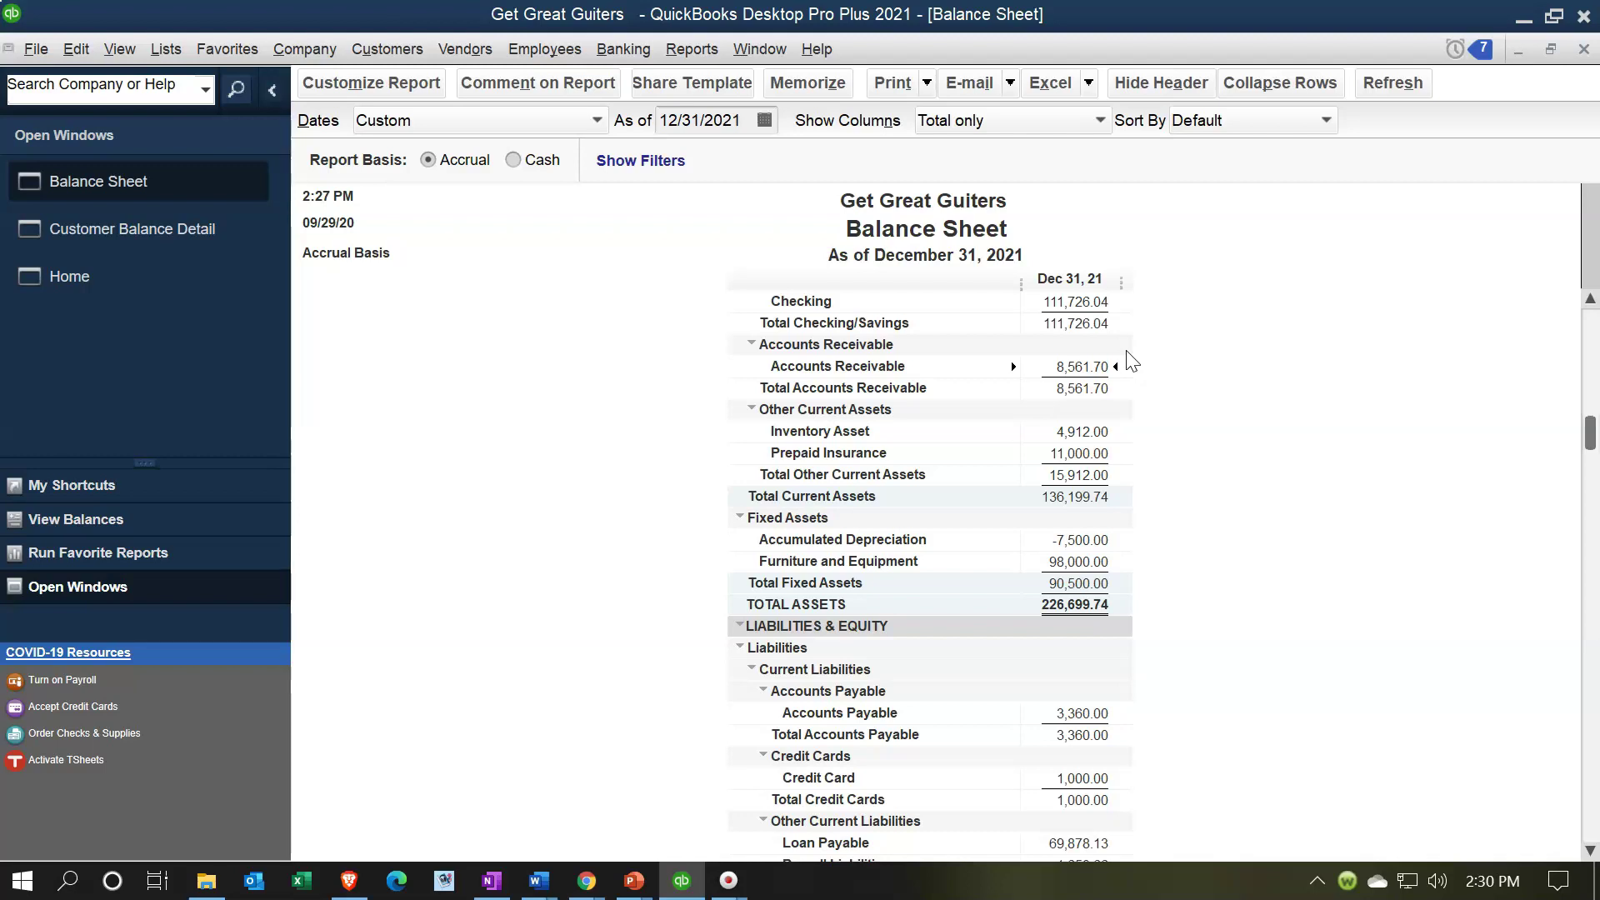
pyautogui.click(1127, 399)
pyautogui.click(1130, 367)
pyautogui.click(1187, 754)
pyautogui.scroll(-1, 1185, 774)
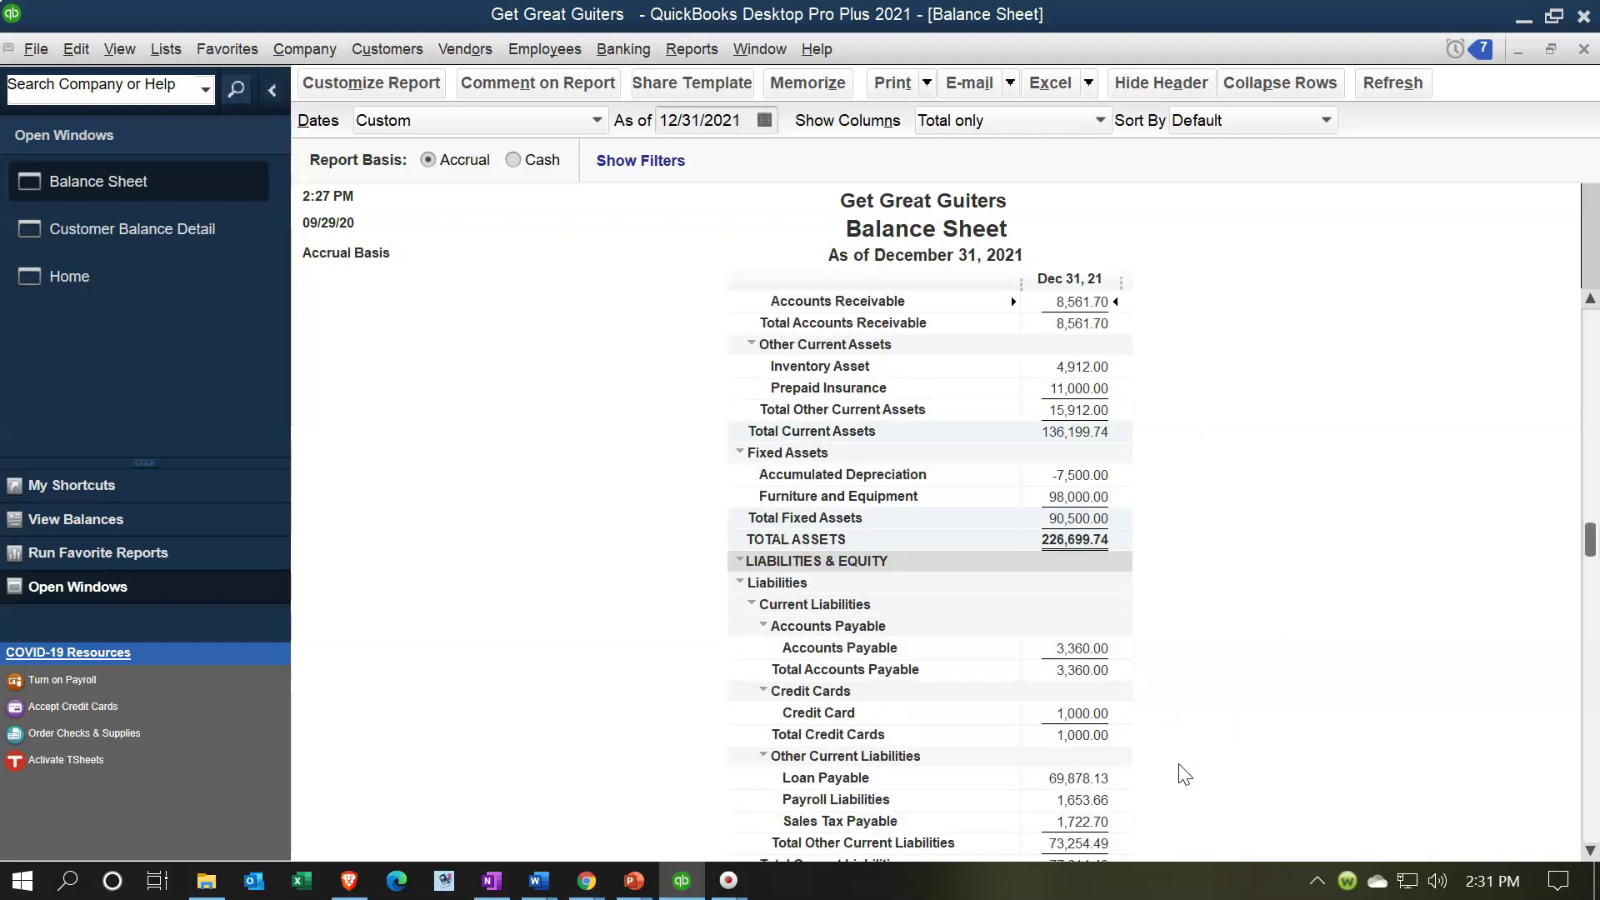
pyautogui.scroll(-1, 1184, 774)
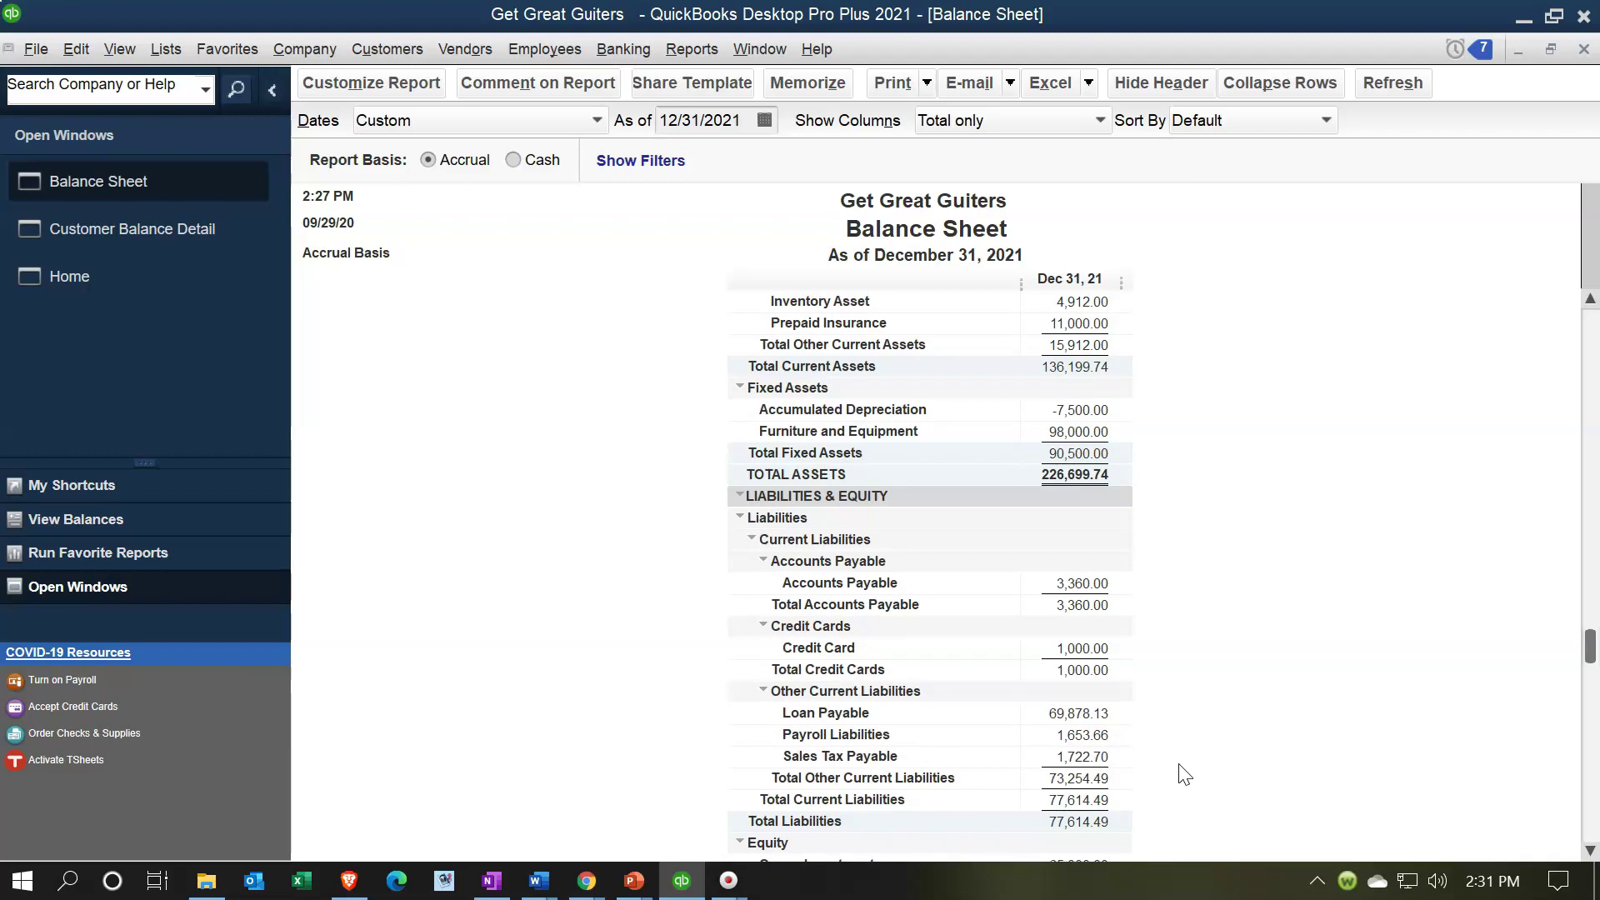
pyautogui.scroll(2, 1184, 773)
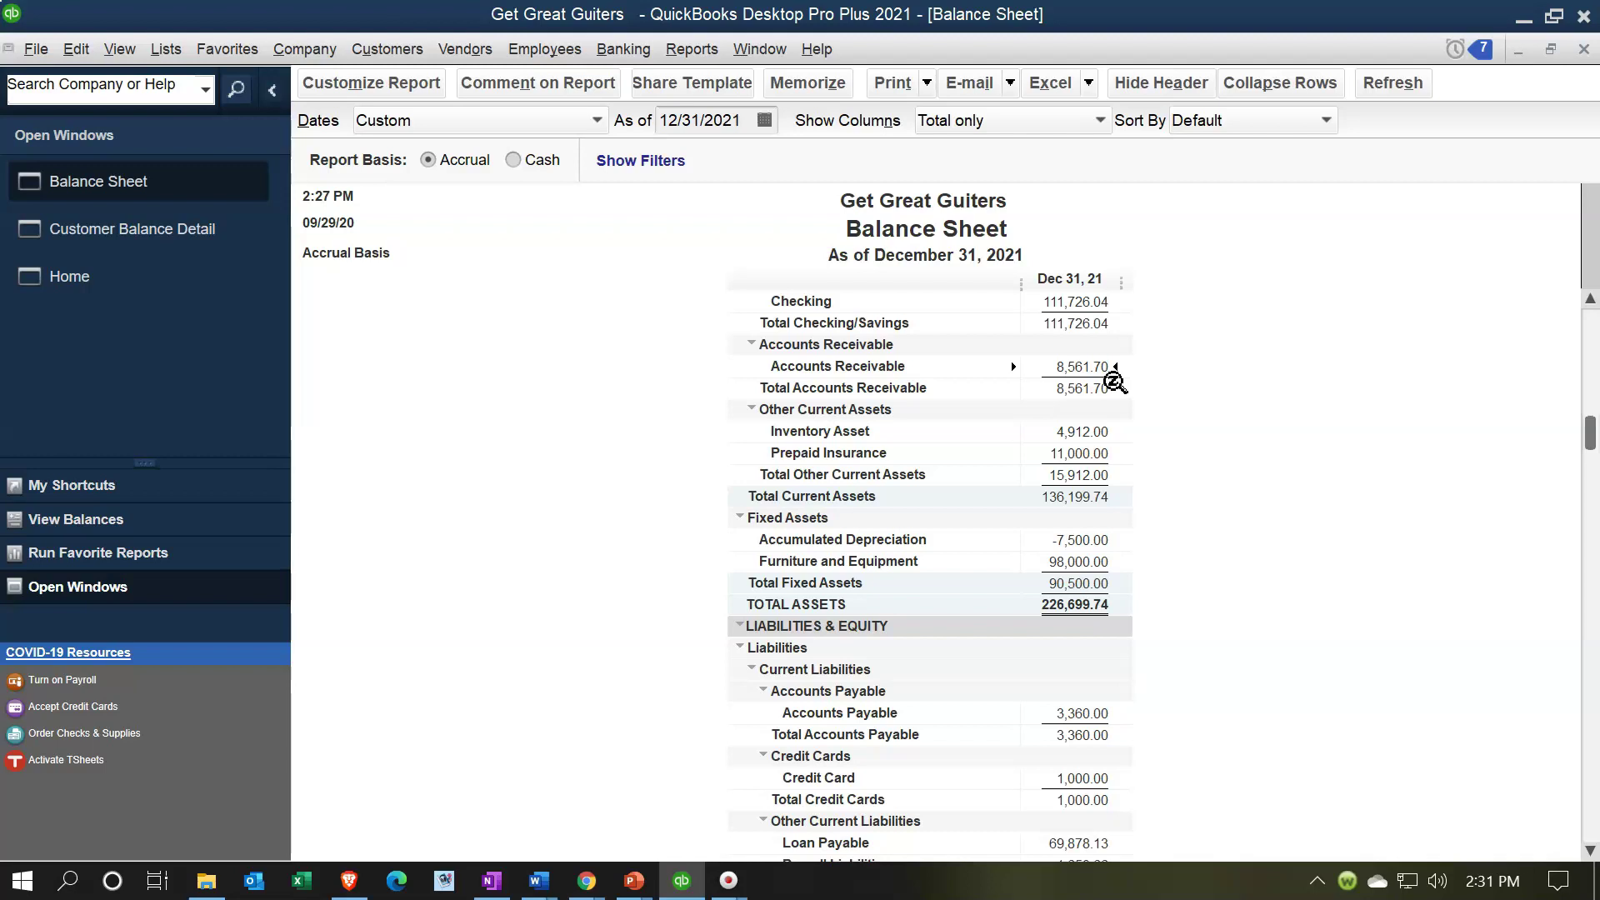
pyautogui.scroll(-3, 1115, 382)
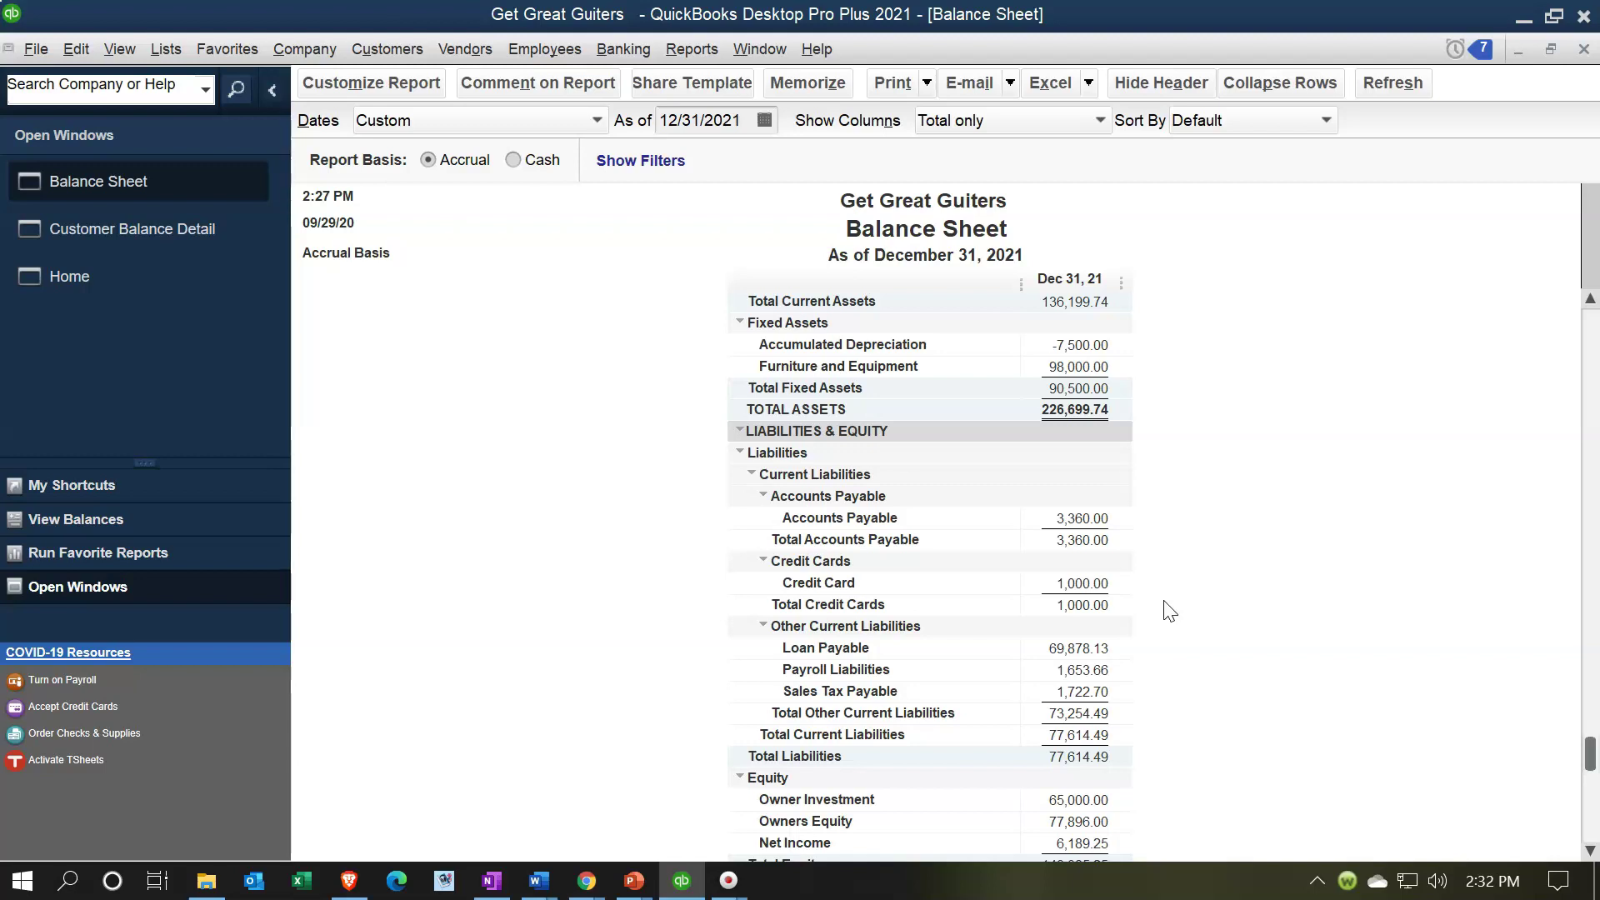
pyautogui.scroll(4, 1170, 611)
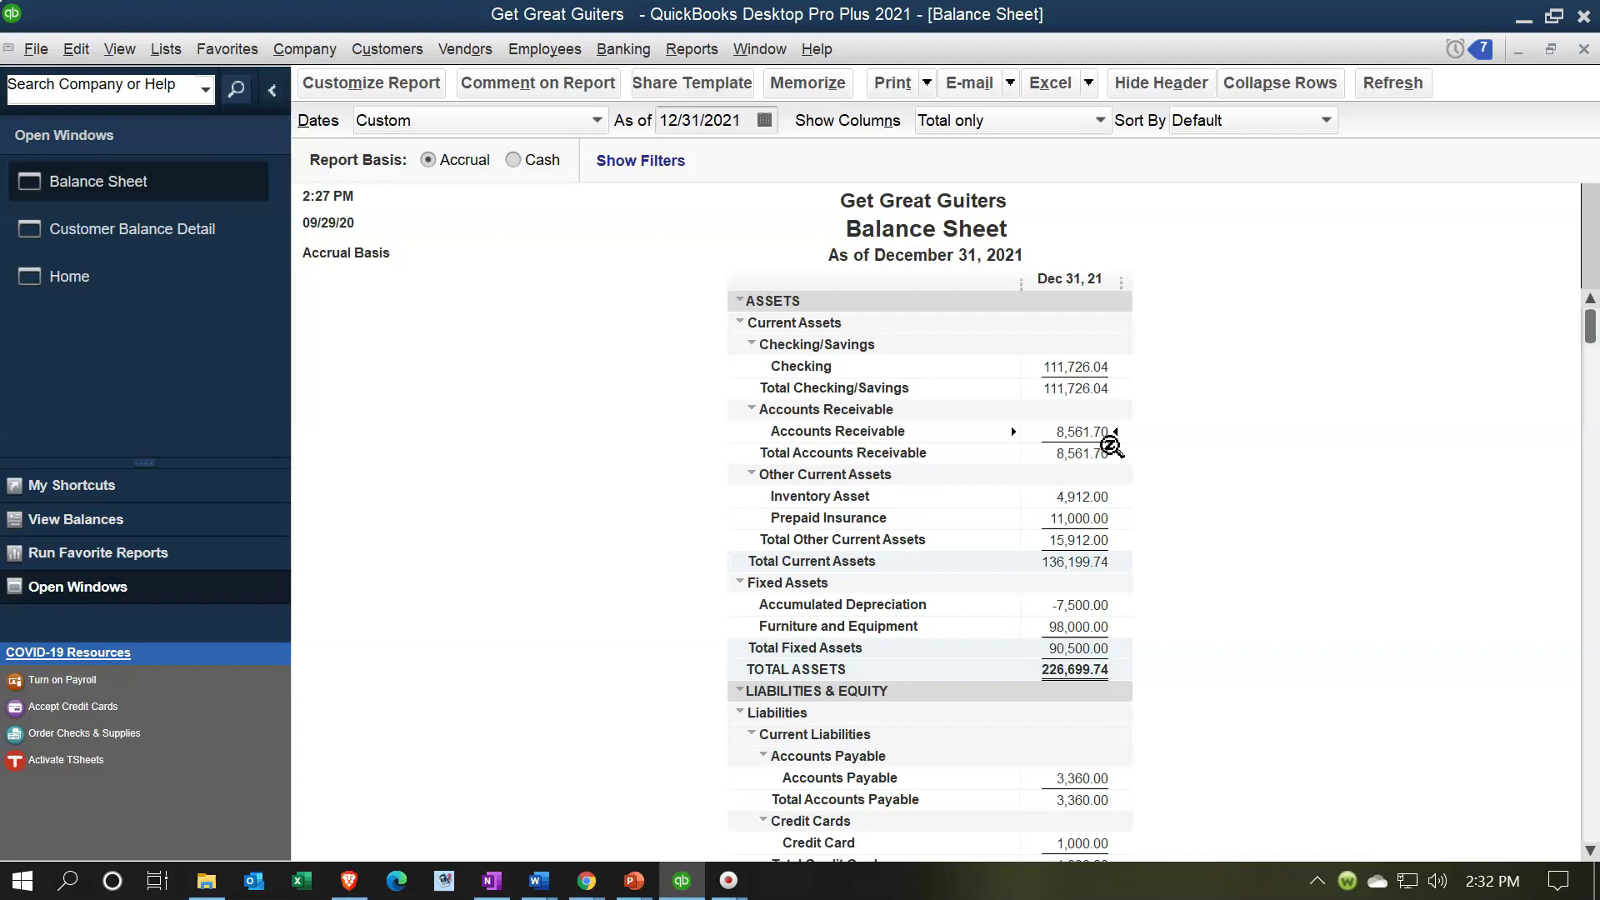
# Step: Start a new customer payment received from Anderson Guitars with cash as the payment method
pyautogui.click(117, 282)
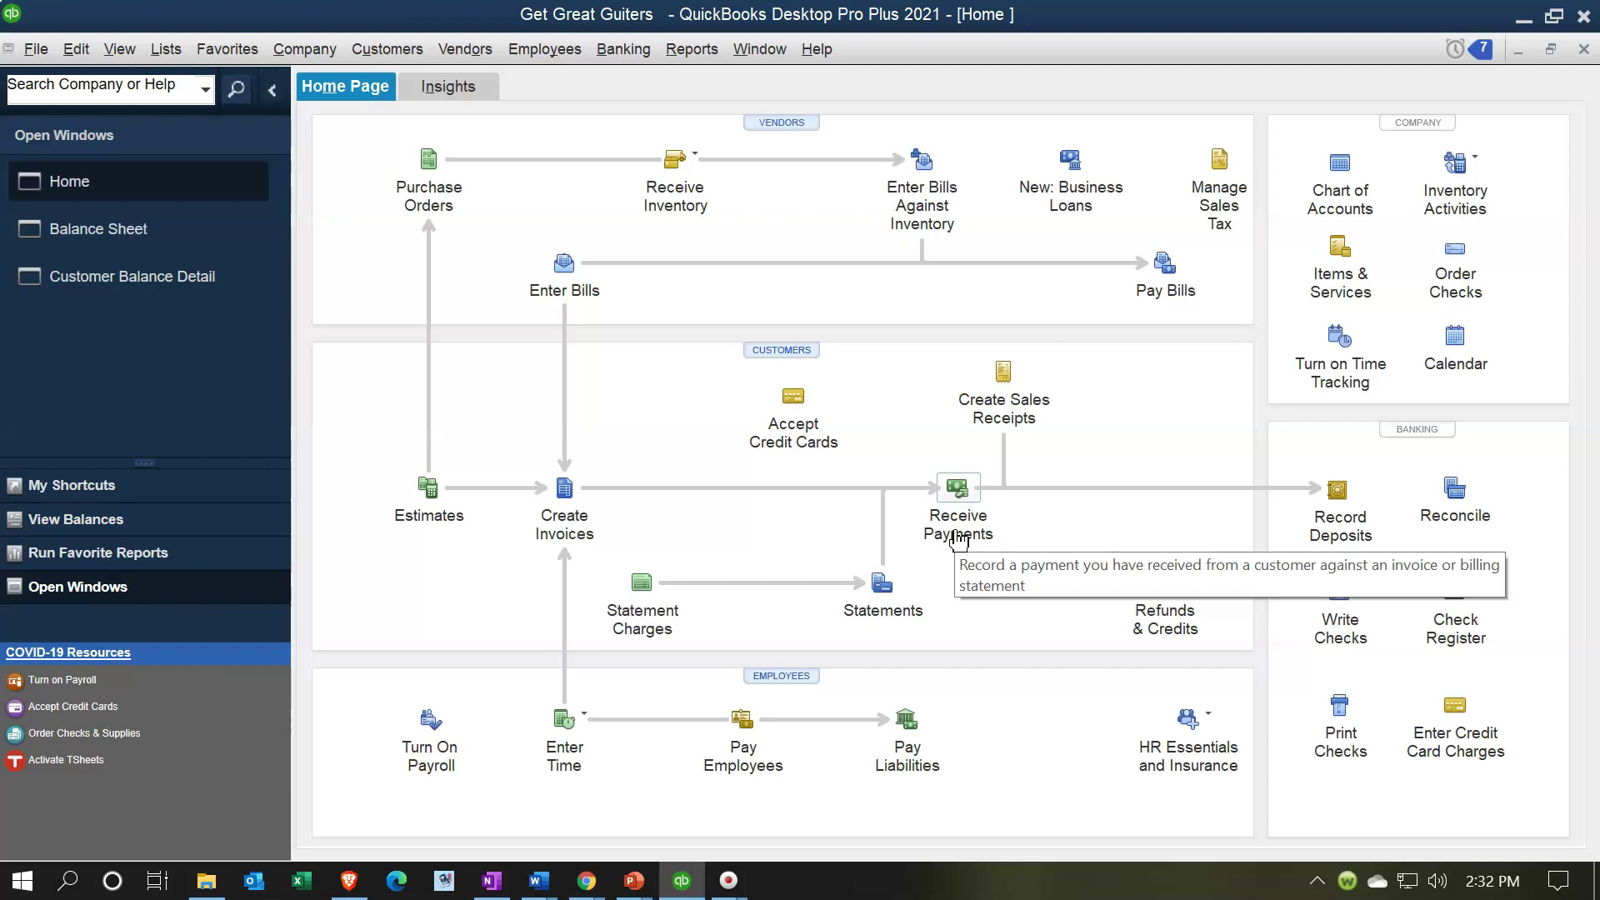
pyautogui.click(958, 536)
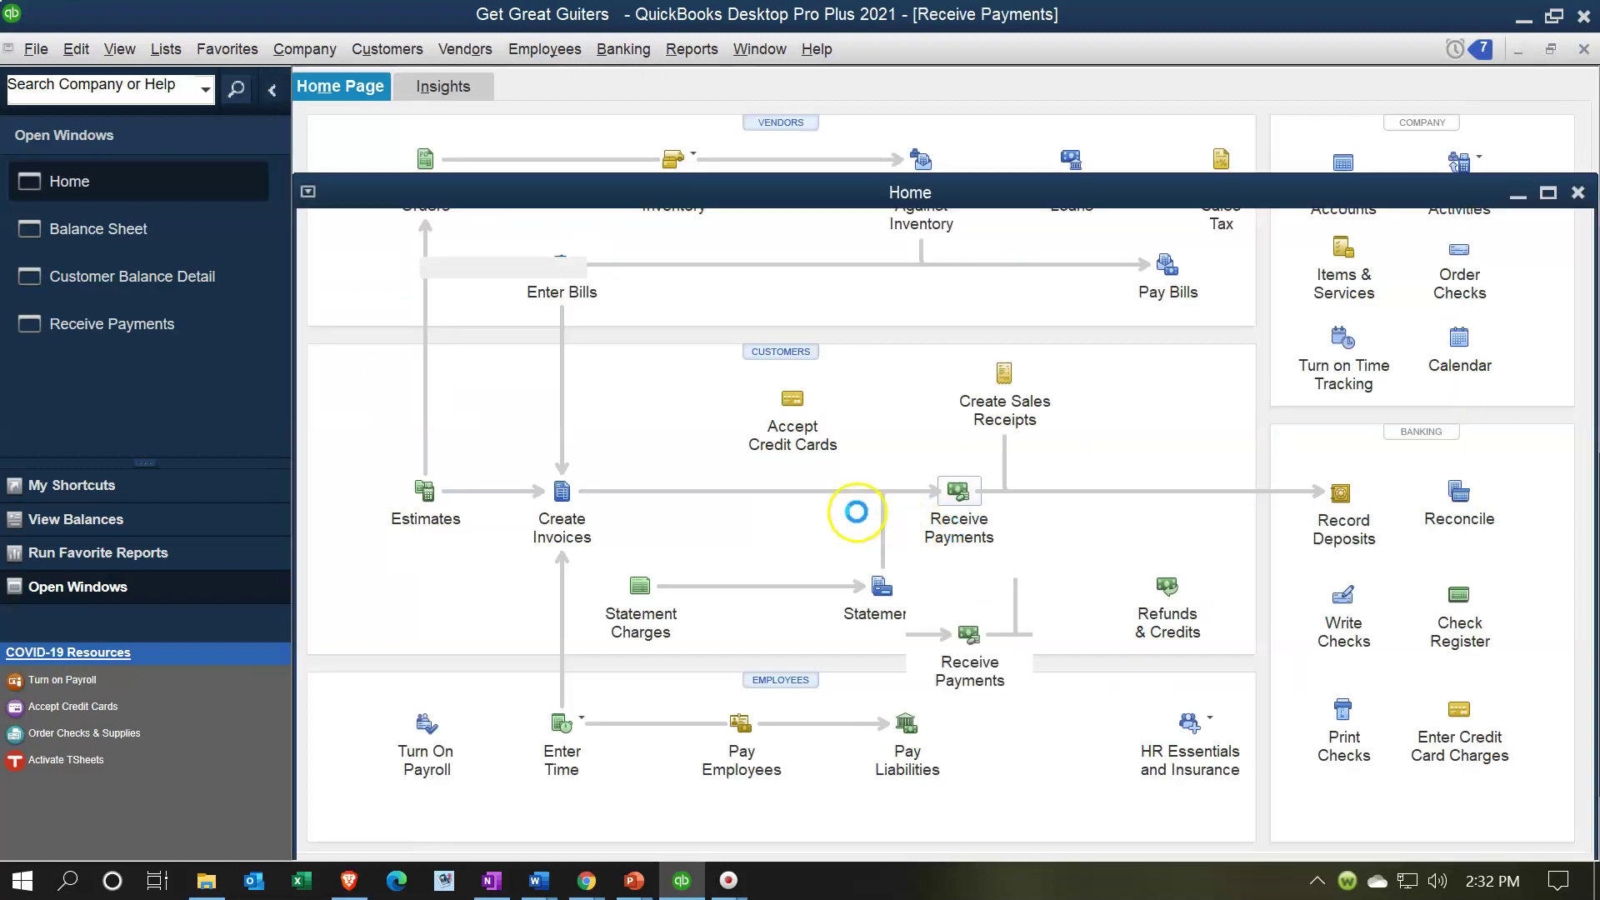
pyautogui.write('Anderson Guitars')
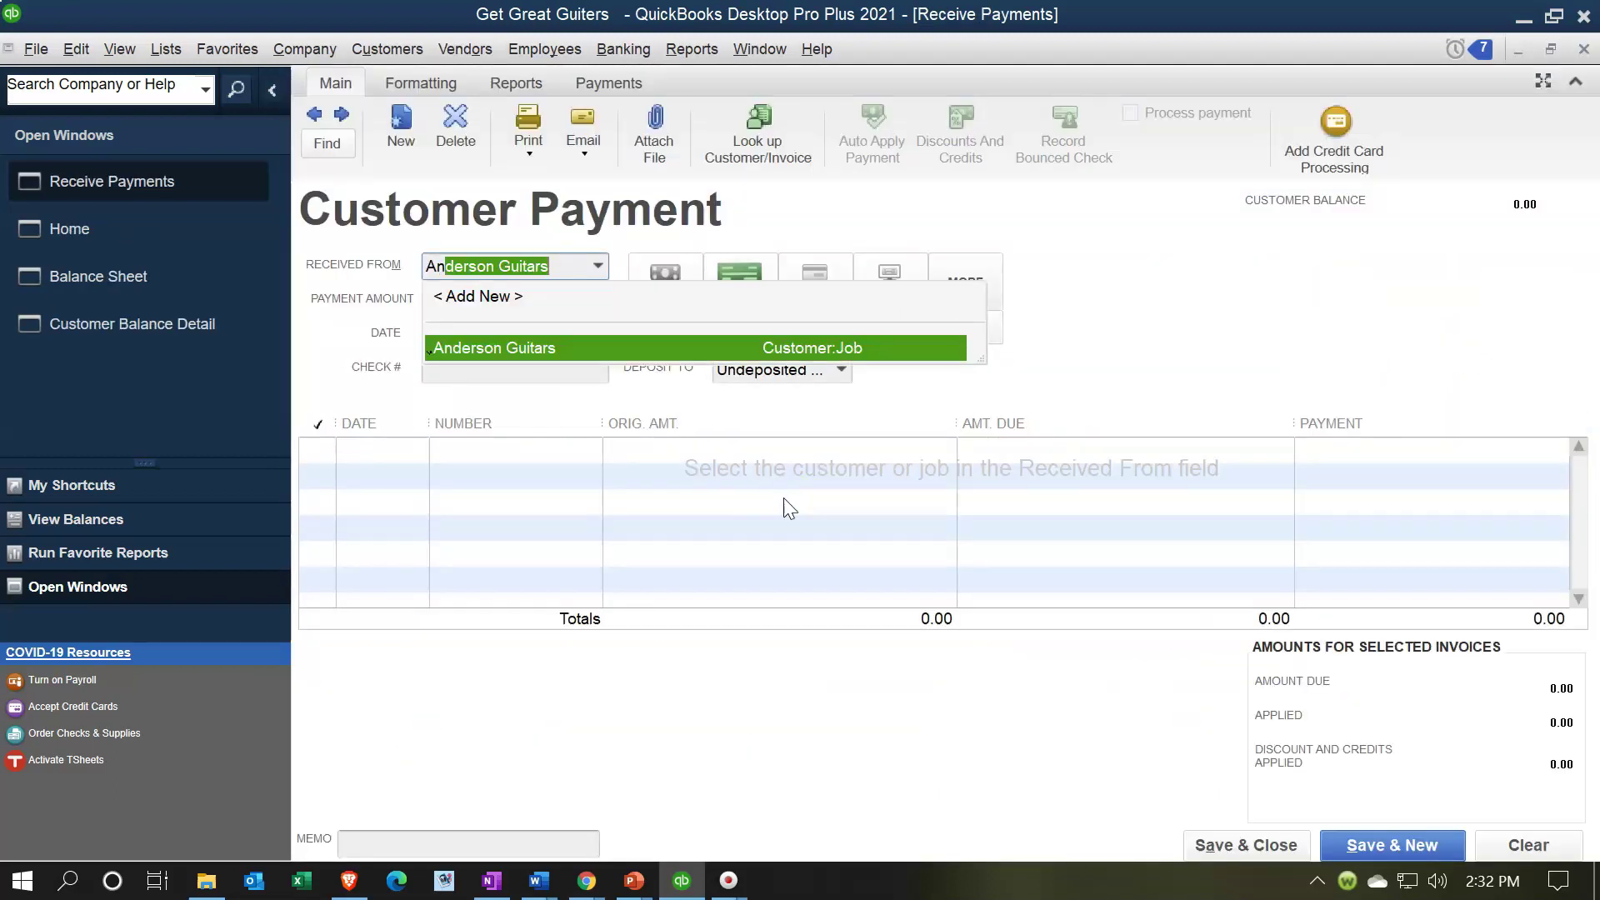
pyautogui.press('Tab')
pyautogui.click(662, 297)
# Step: Set the payment amount to 250.00 and the date to 02/16/2021, leaving the reference number and memo blank
pyautogui.click(547, 309)
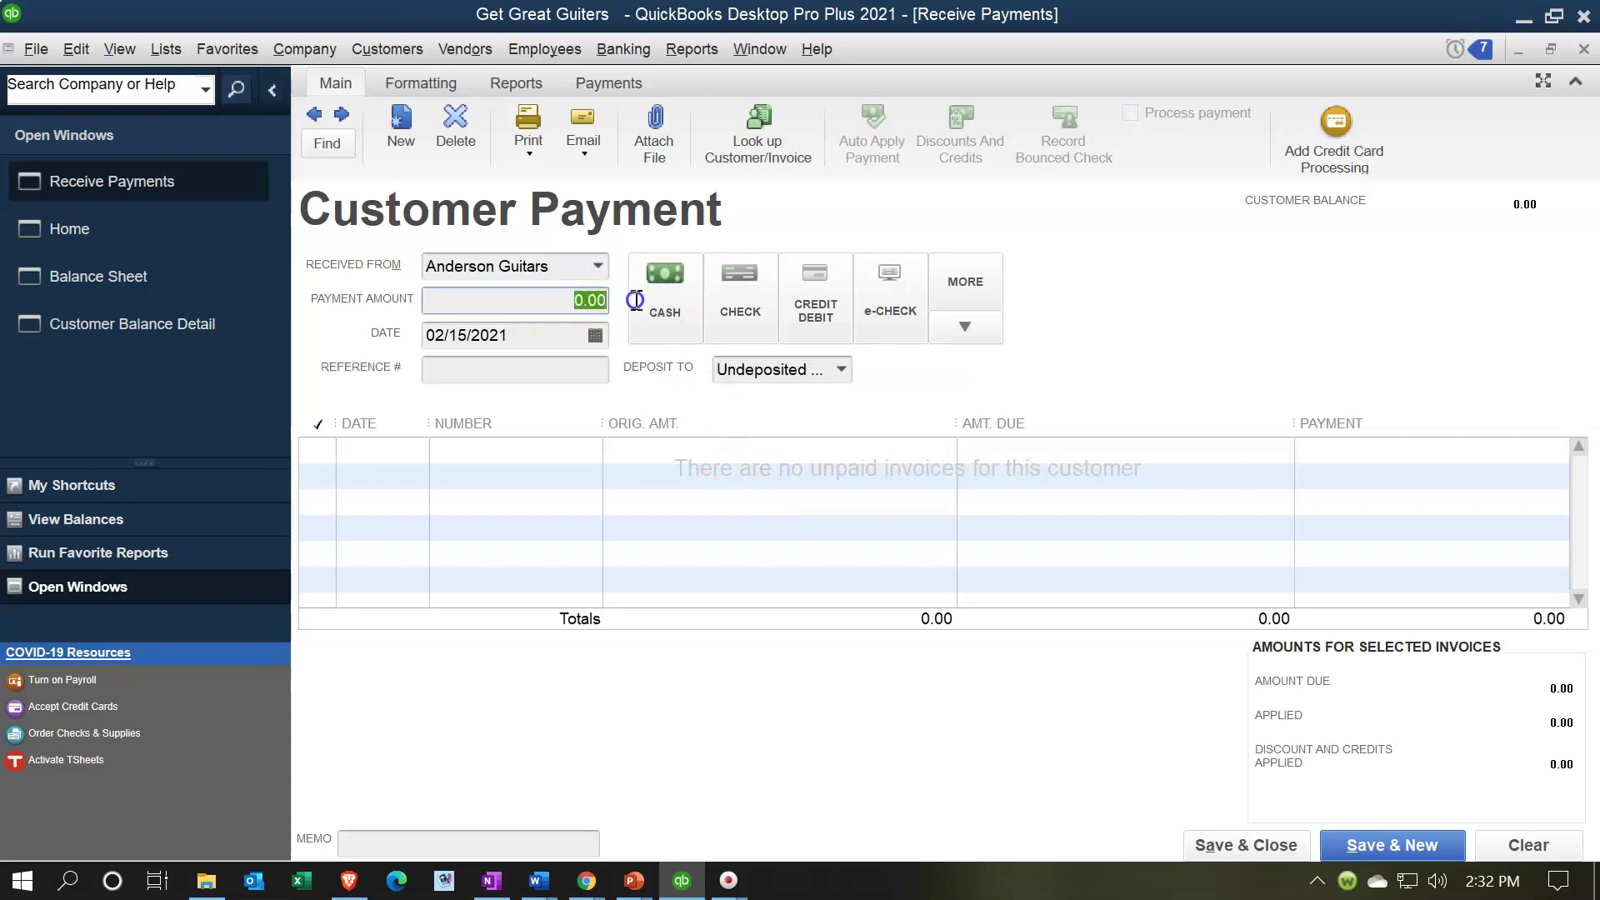
pyautogui.write('250')
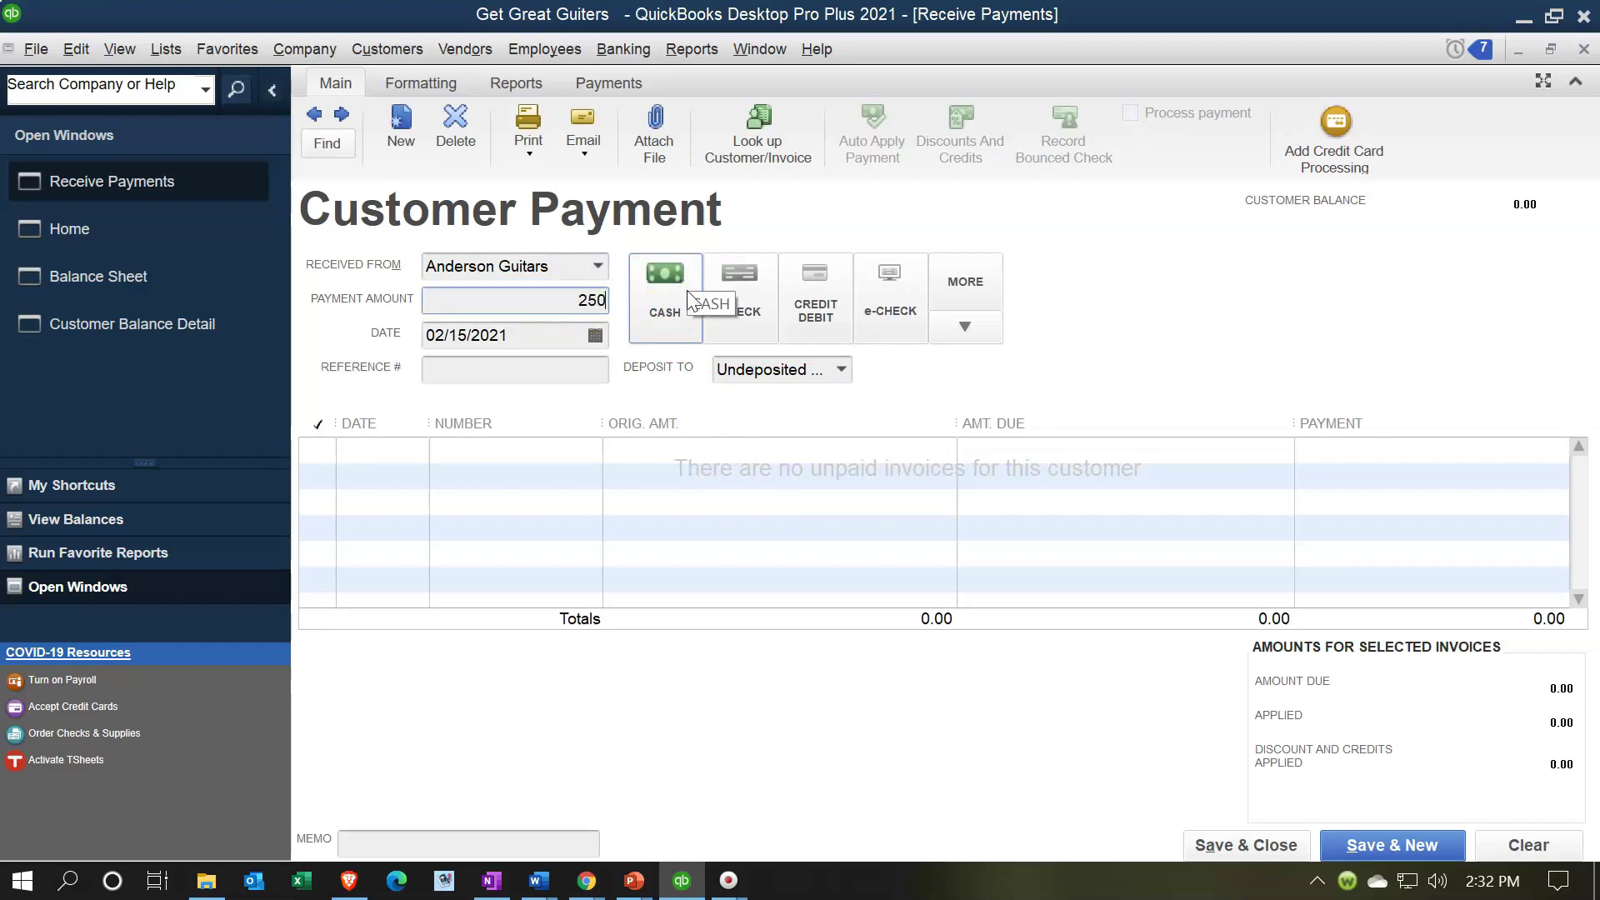
pyautogui.press('Tab')
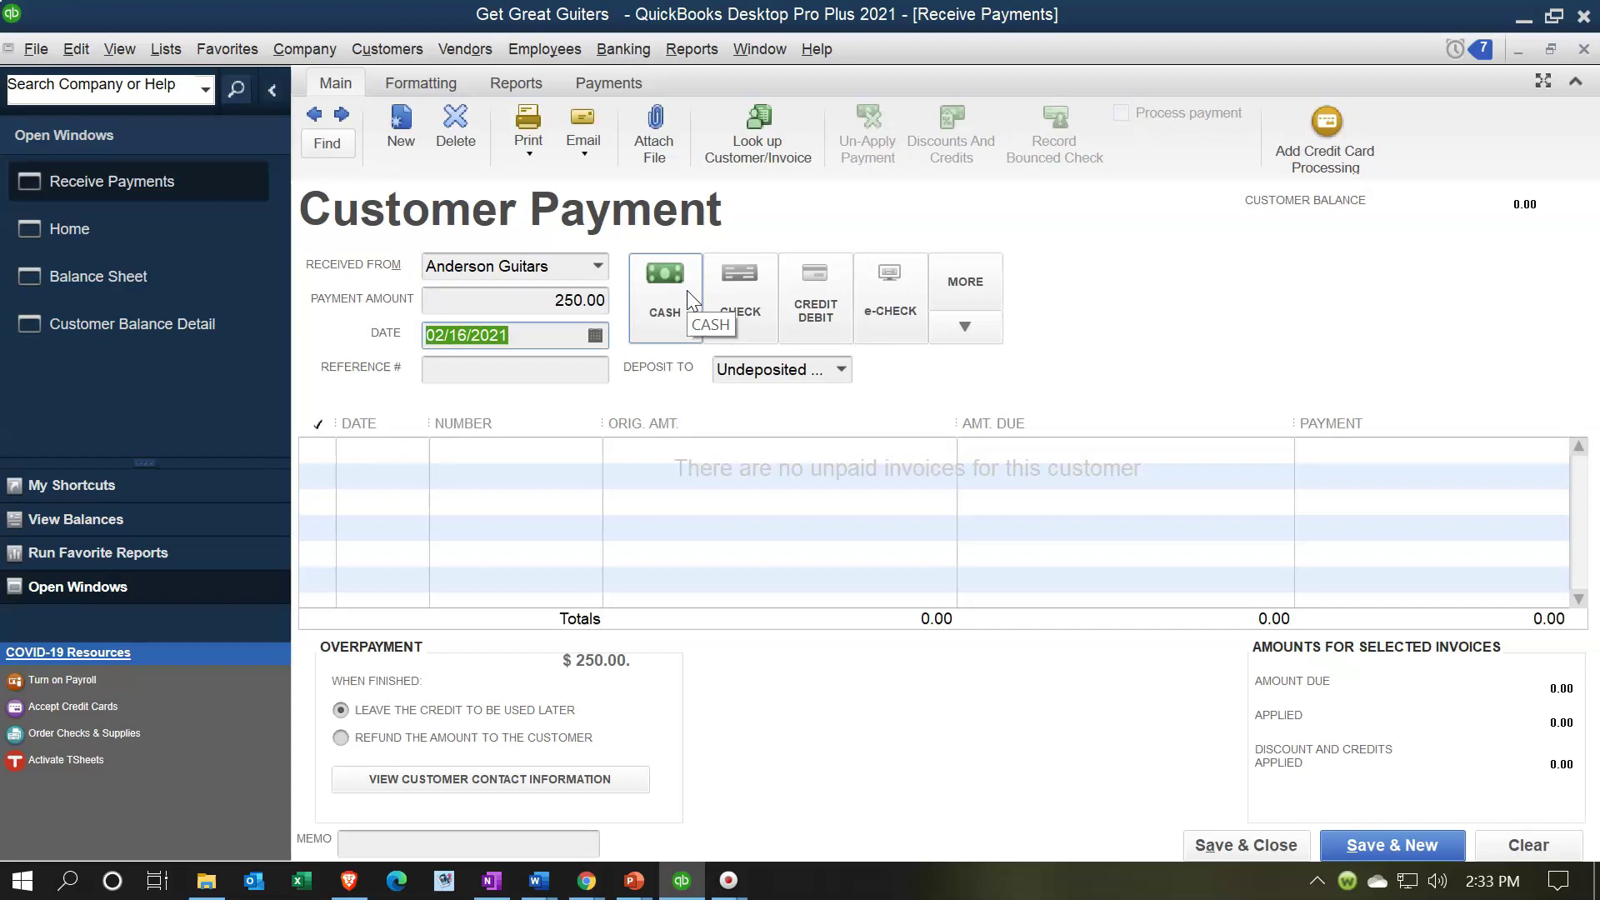
pyautogui.press('Tab')
pyautogui.press('Tab')
pyautogui.press('Tab')
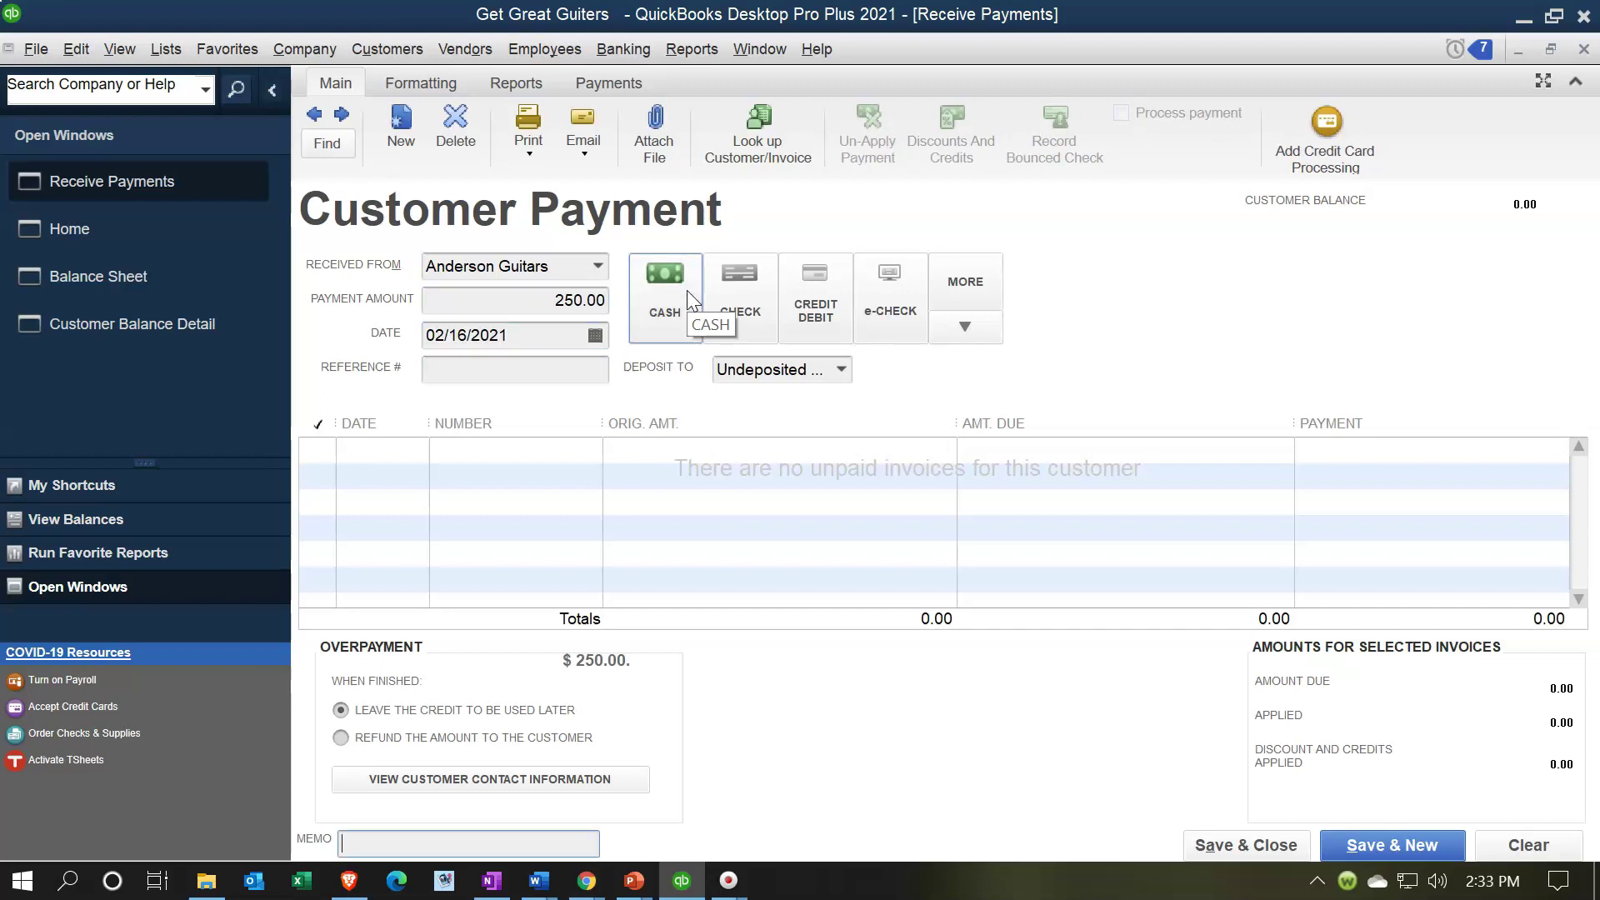
pyautogui.press('Tab')
pyautogui.press('Tab')
pyautogui.press('Tab')
pyautogui.press('Tab')
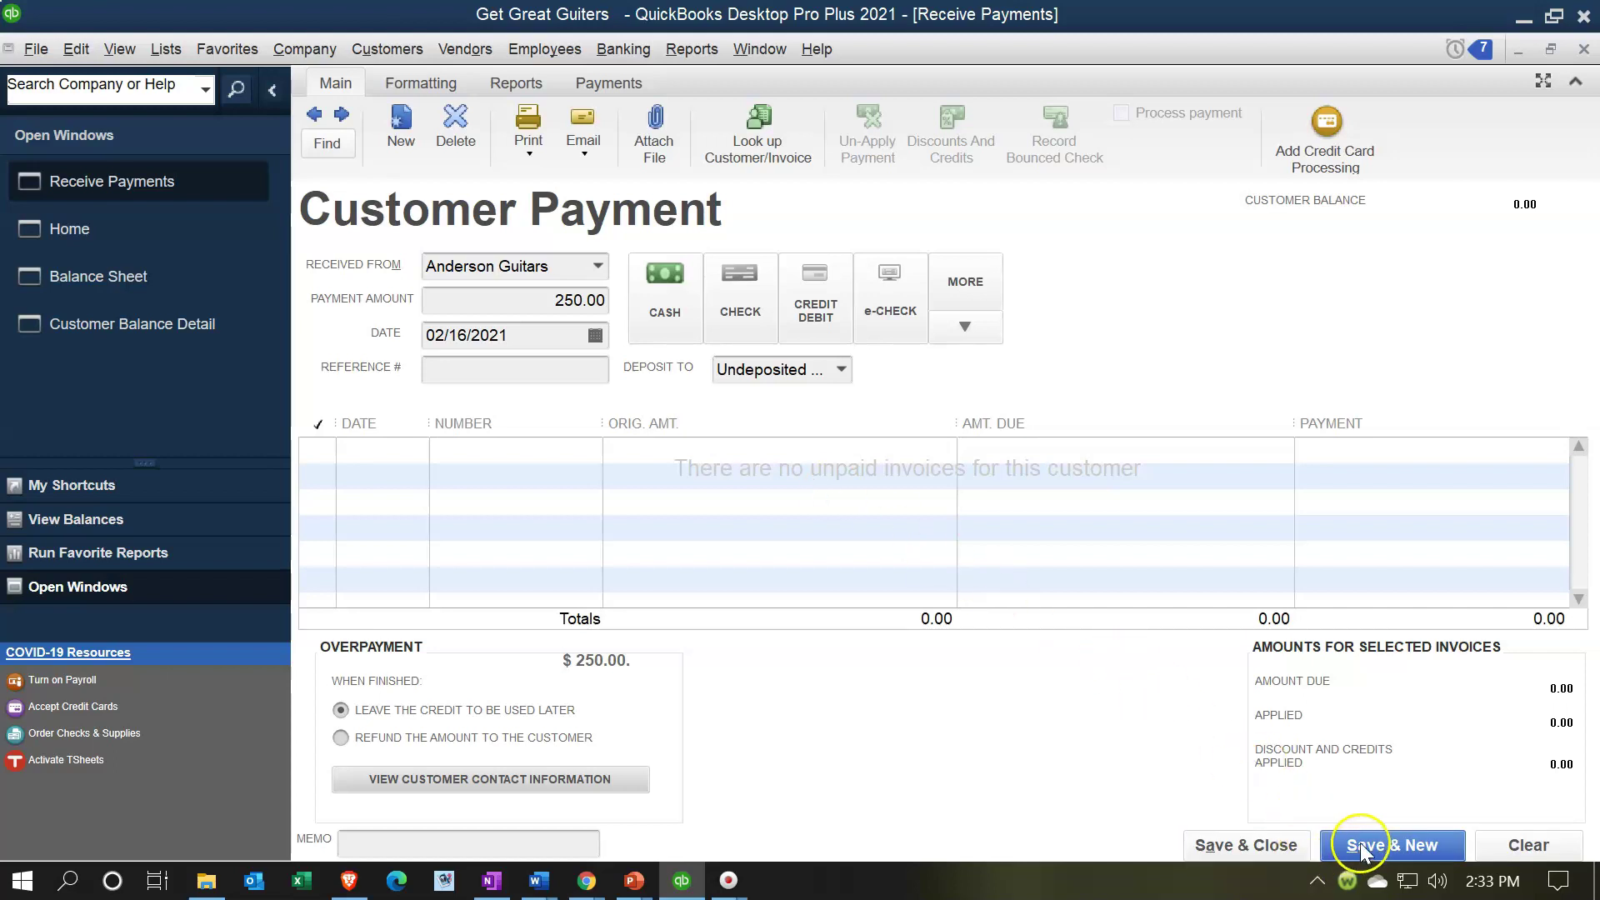
# Step: Save and close the Anderson Guitars payment, leaving the overpayment as a customer credit, and return to the balance sheet
pyautogui.click(1294, 847)
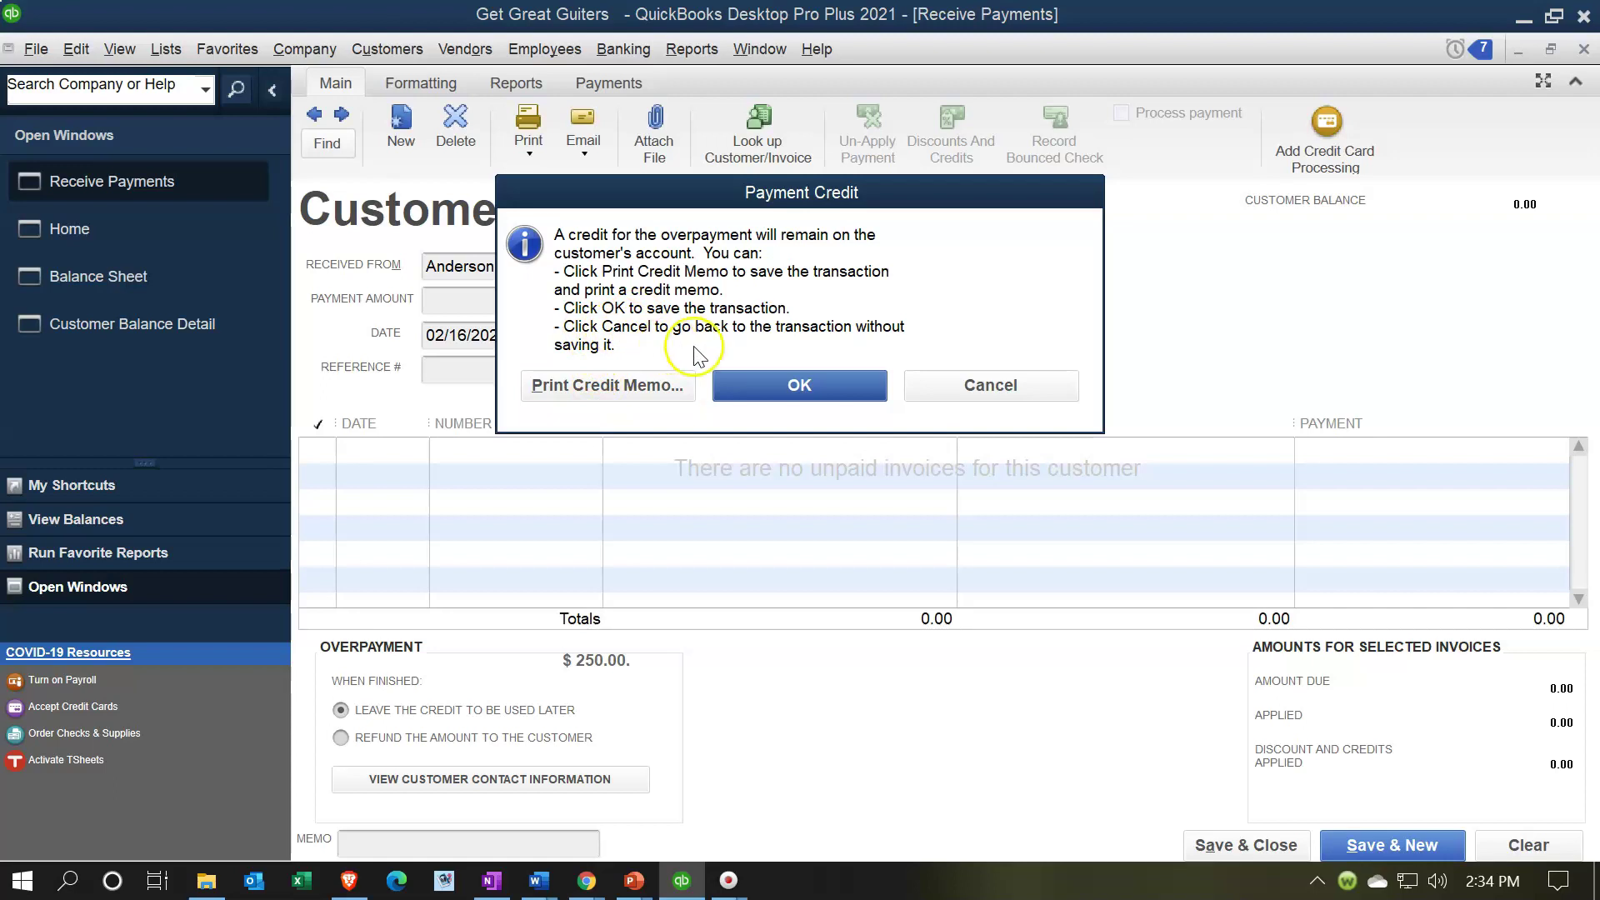
pyautogui.click(754, 376)
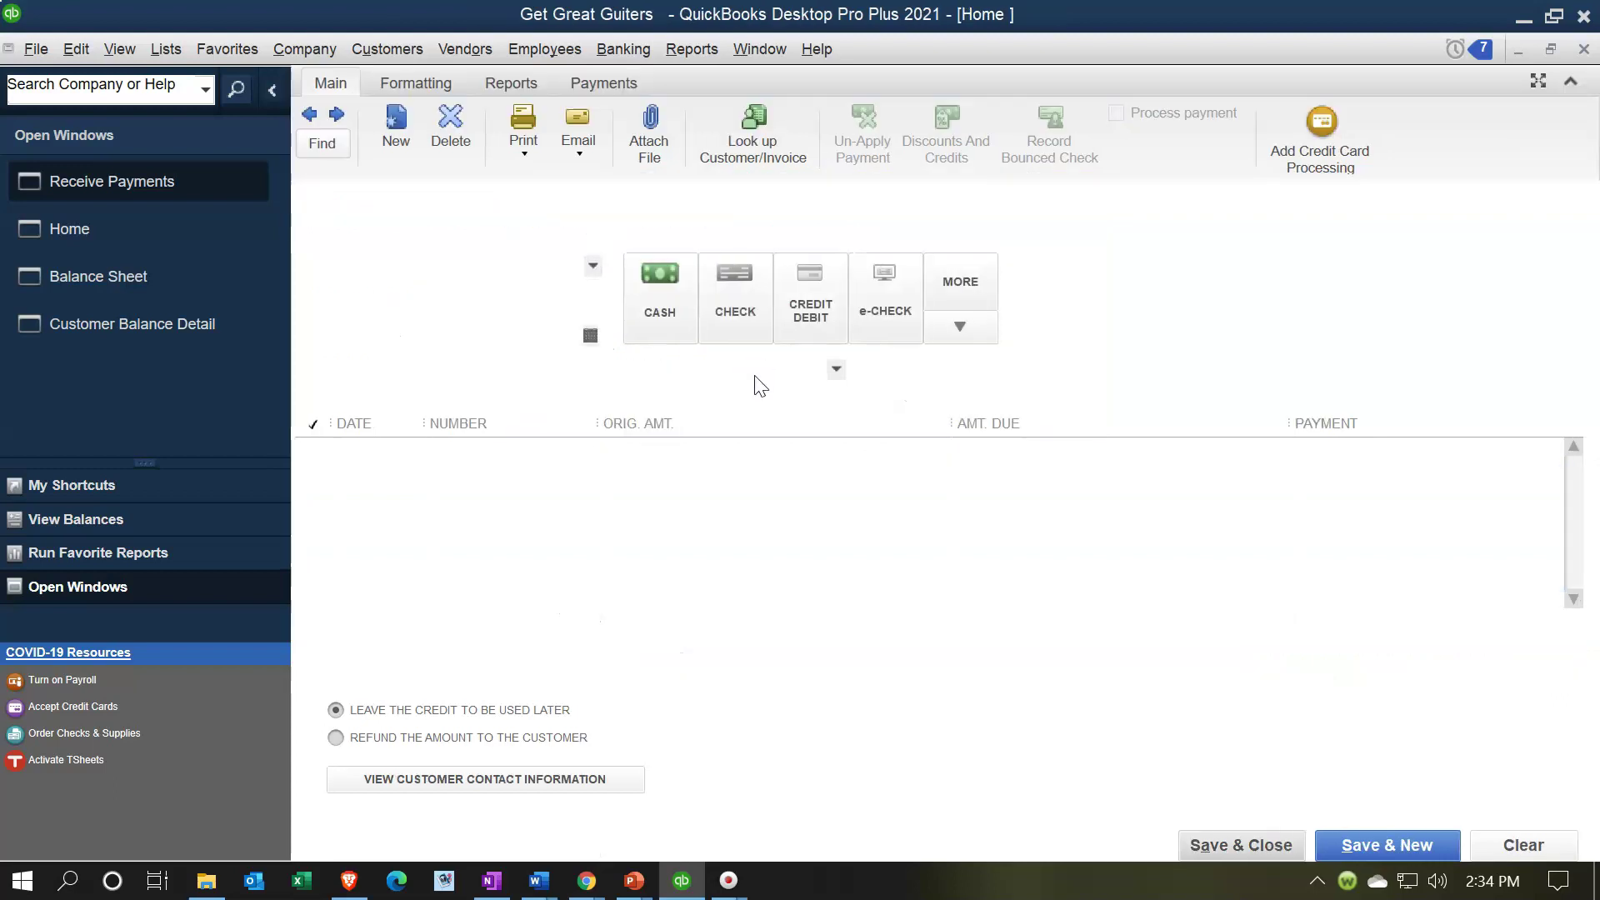
pyautogui.click(164, 224)
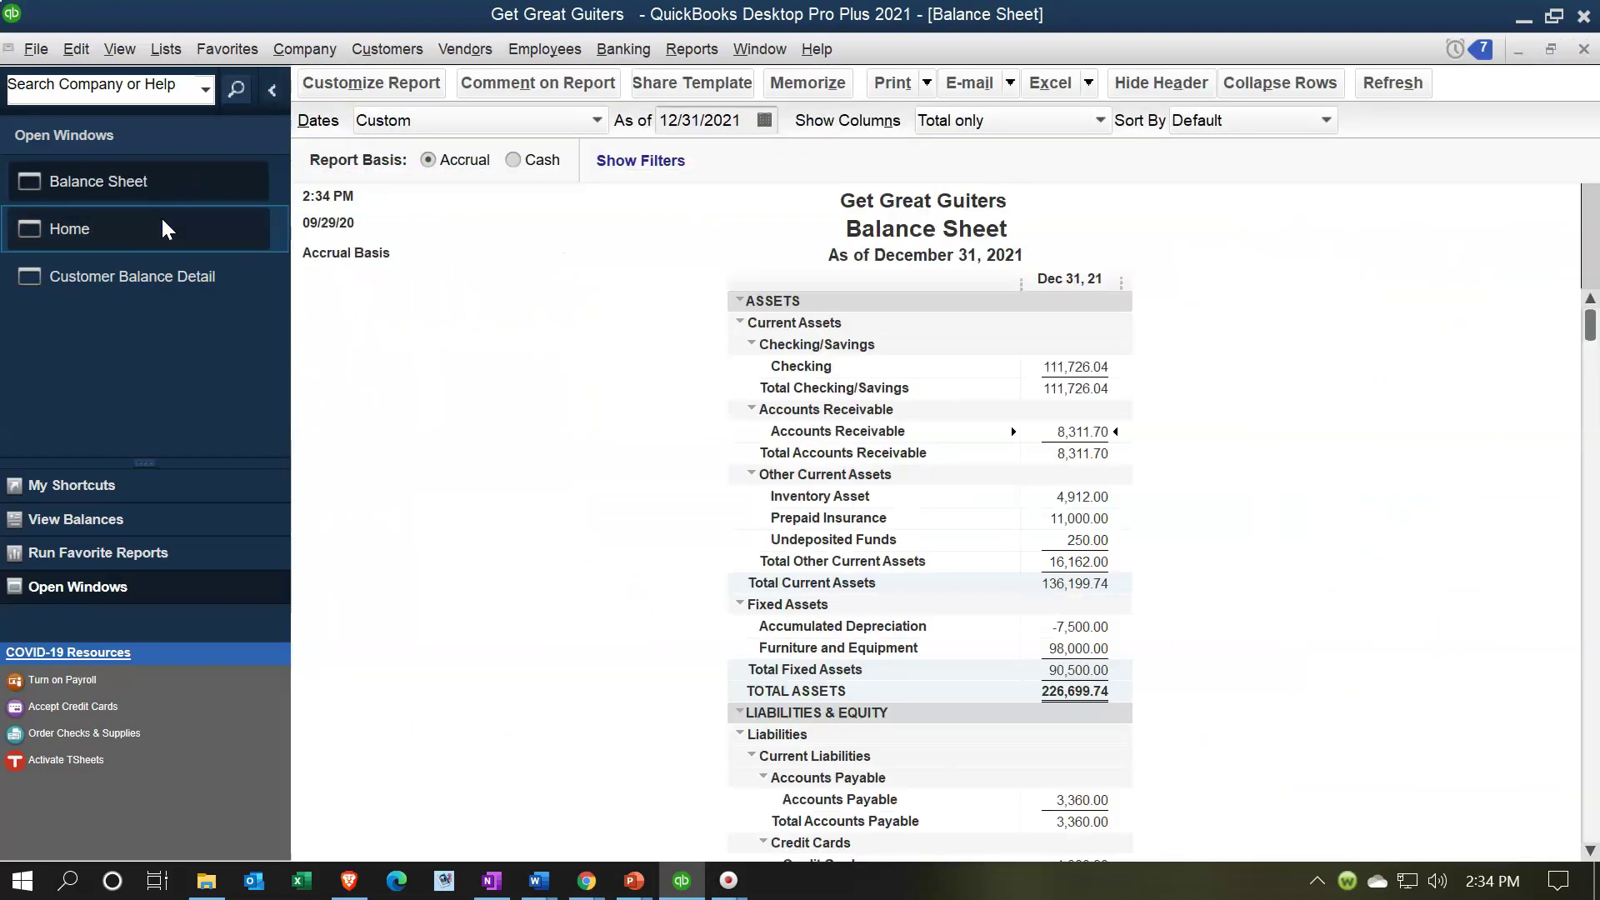
# Step: Drill down from the balance sheet's Accounts Receivable amount to the 02/16/2021 Anderson Guitars payment, then close the payment and the transaction report
pyautogui.doubleClick(1082, 431)
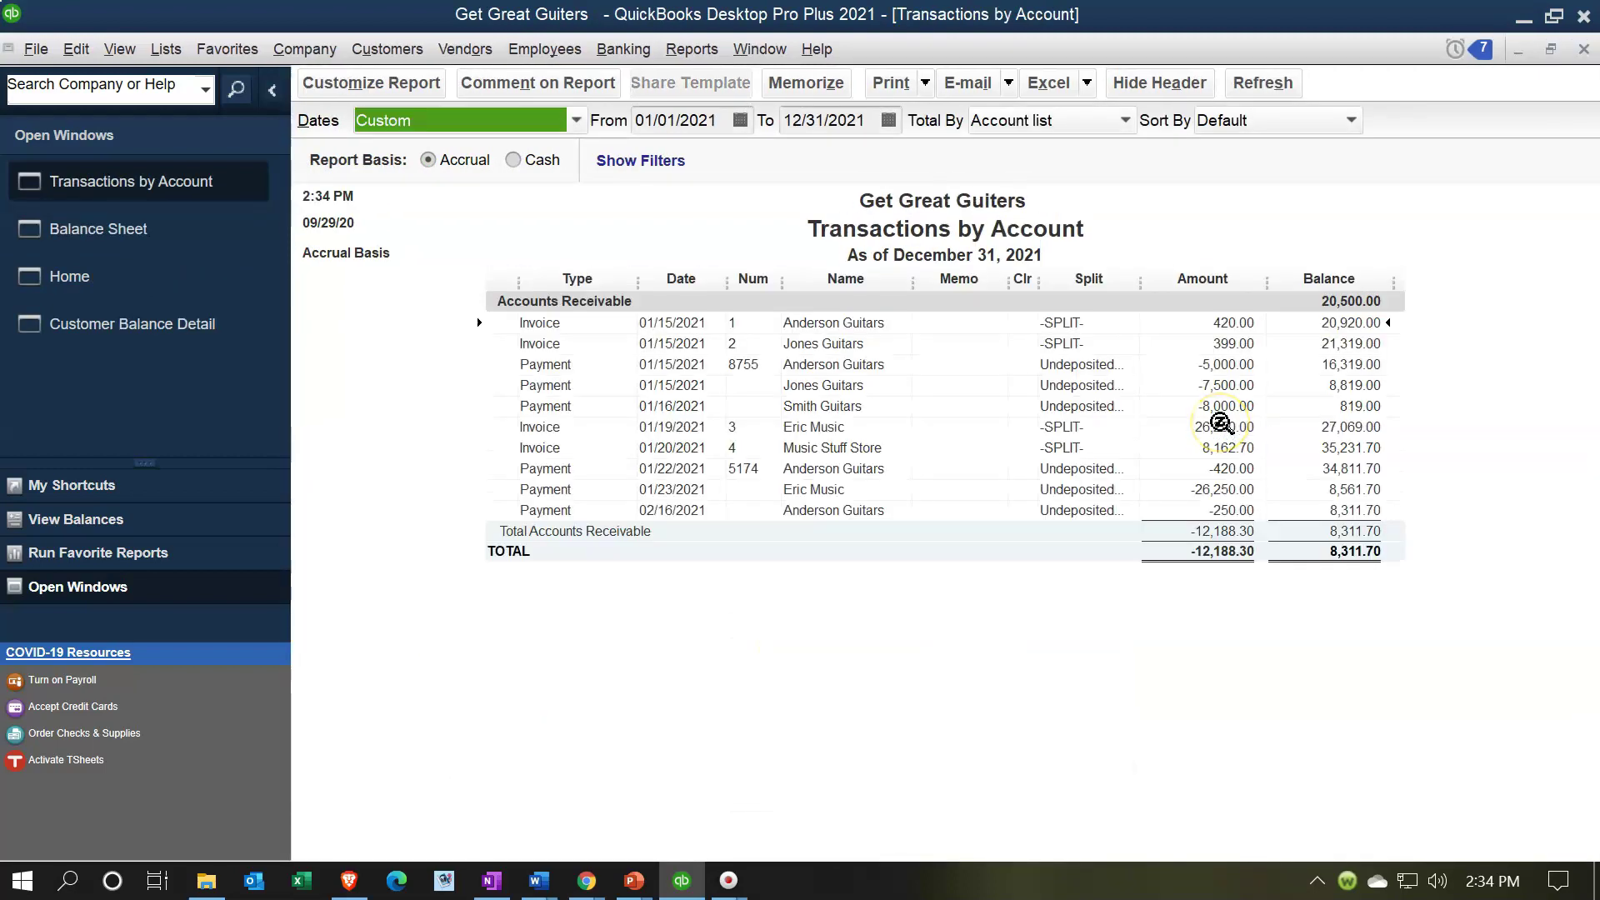
pyautogui.click(1231, 510)
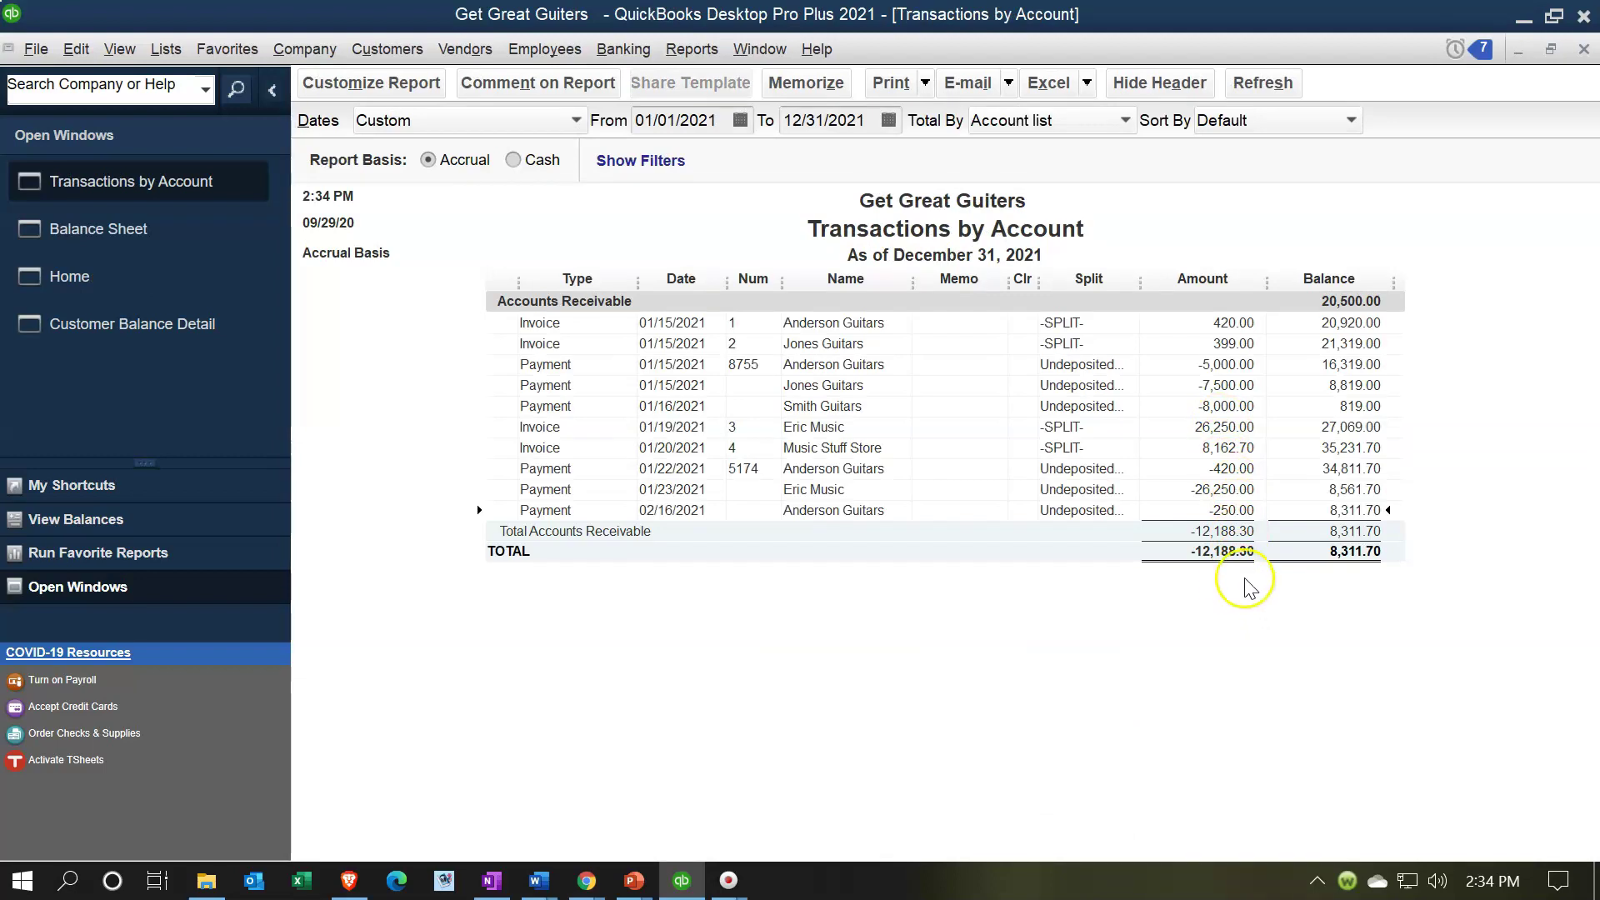
pyautogui.doubleClick(1218, 512)
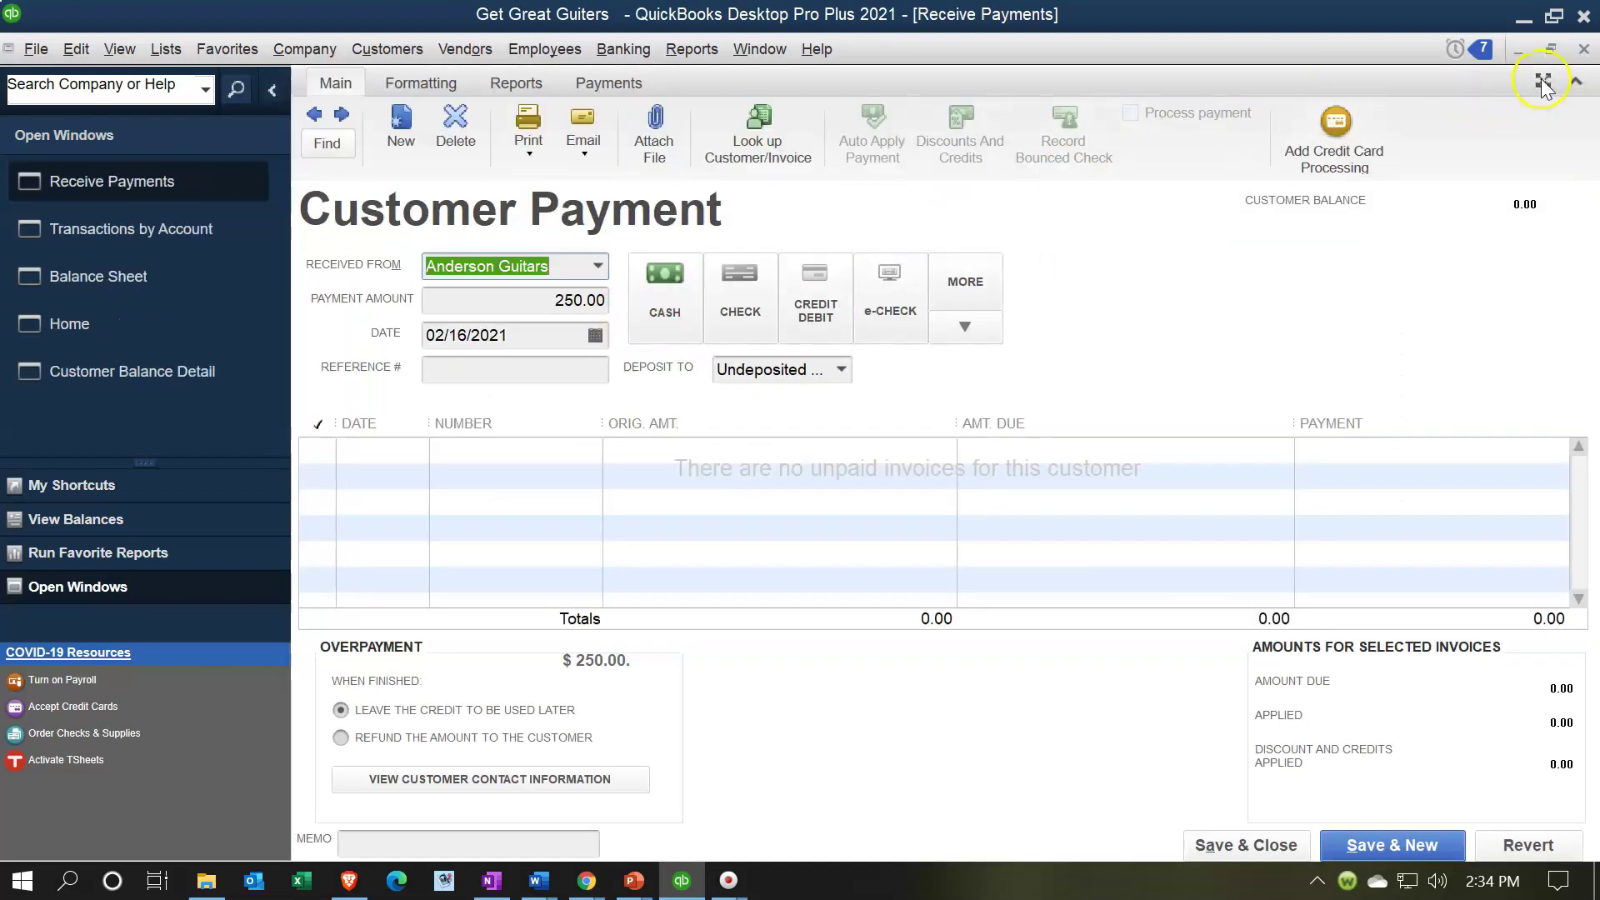
pyautogui.click(1584, 49)
pyautogui.click(1586, 50)
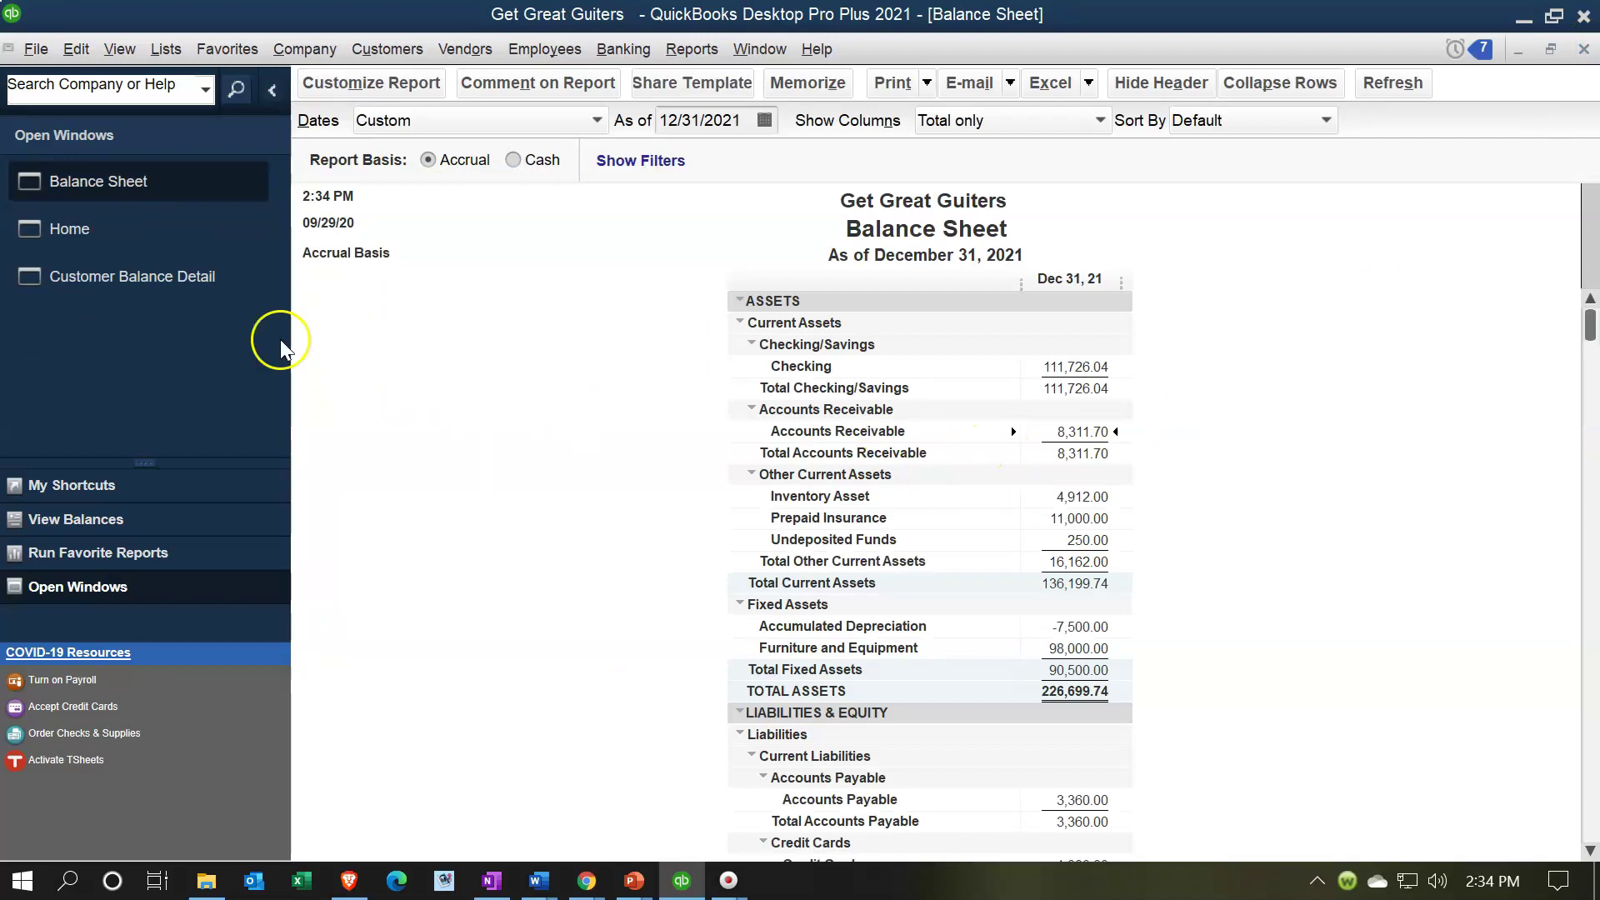
# Step: Examine the Anderson Guitars total in the Customer Balance Detail report and close the report
pyautogui.click(193, 275)
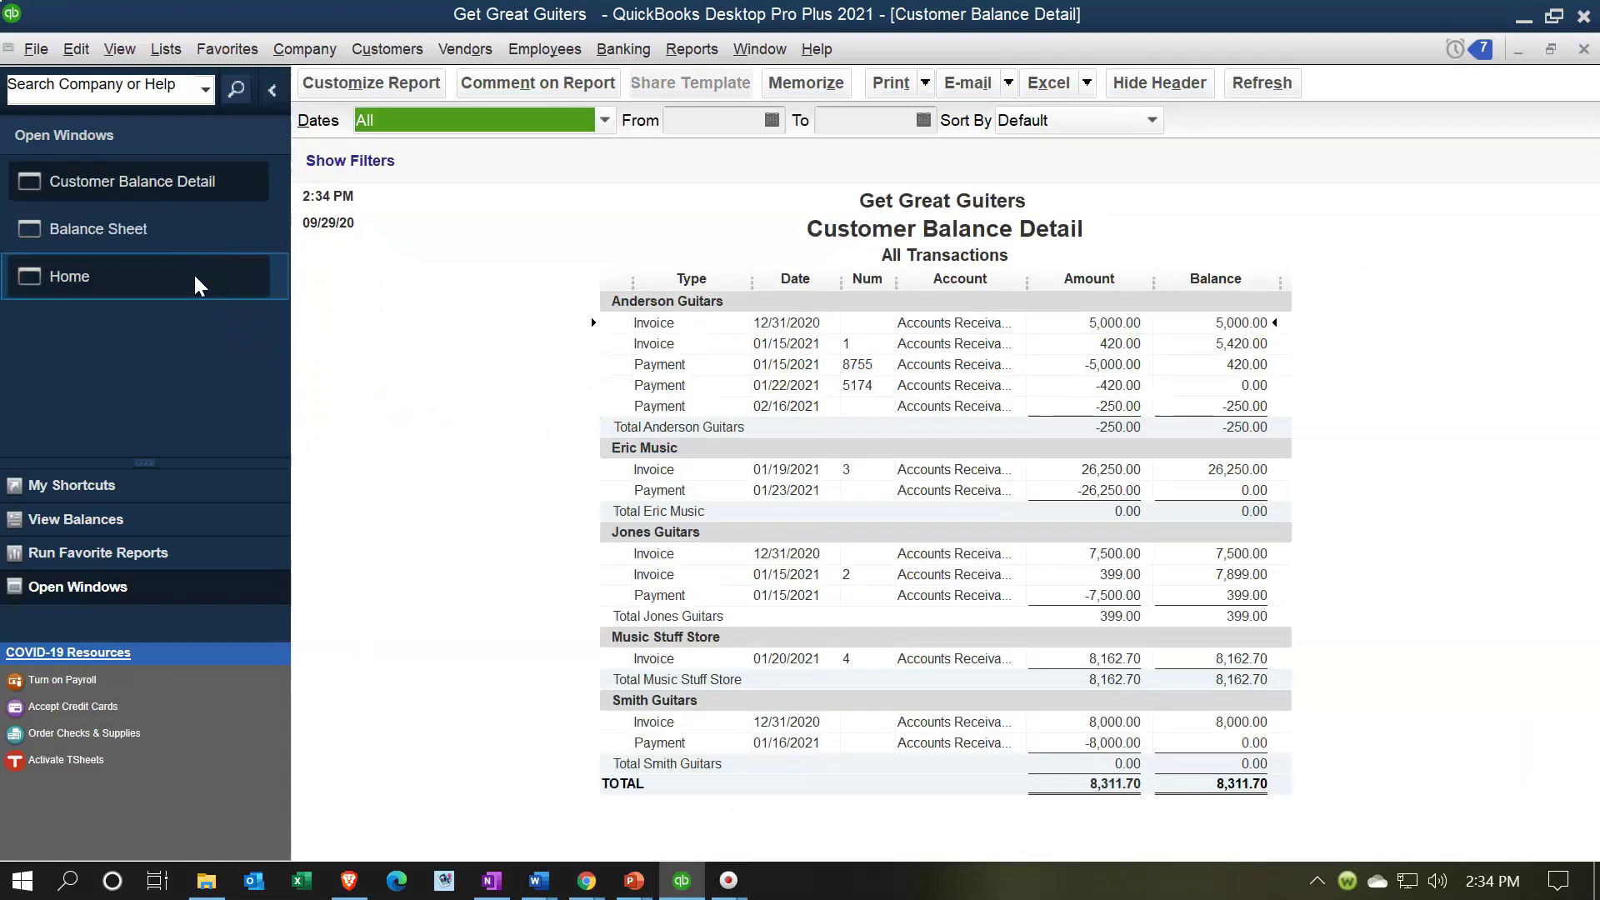
pyautogui.click(1114, 425)
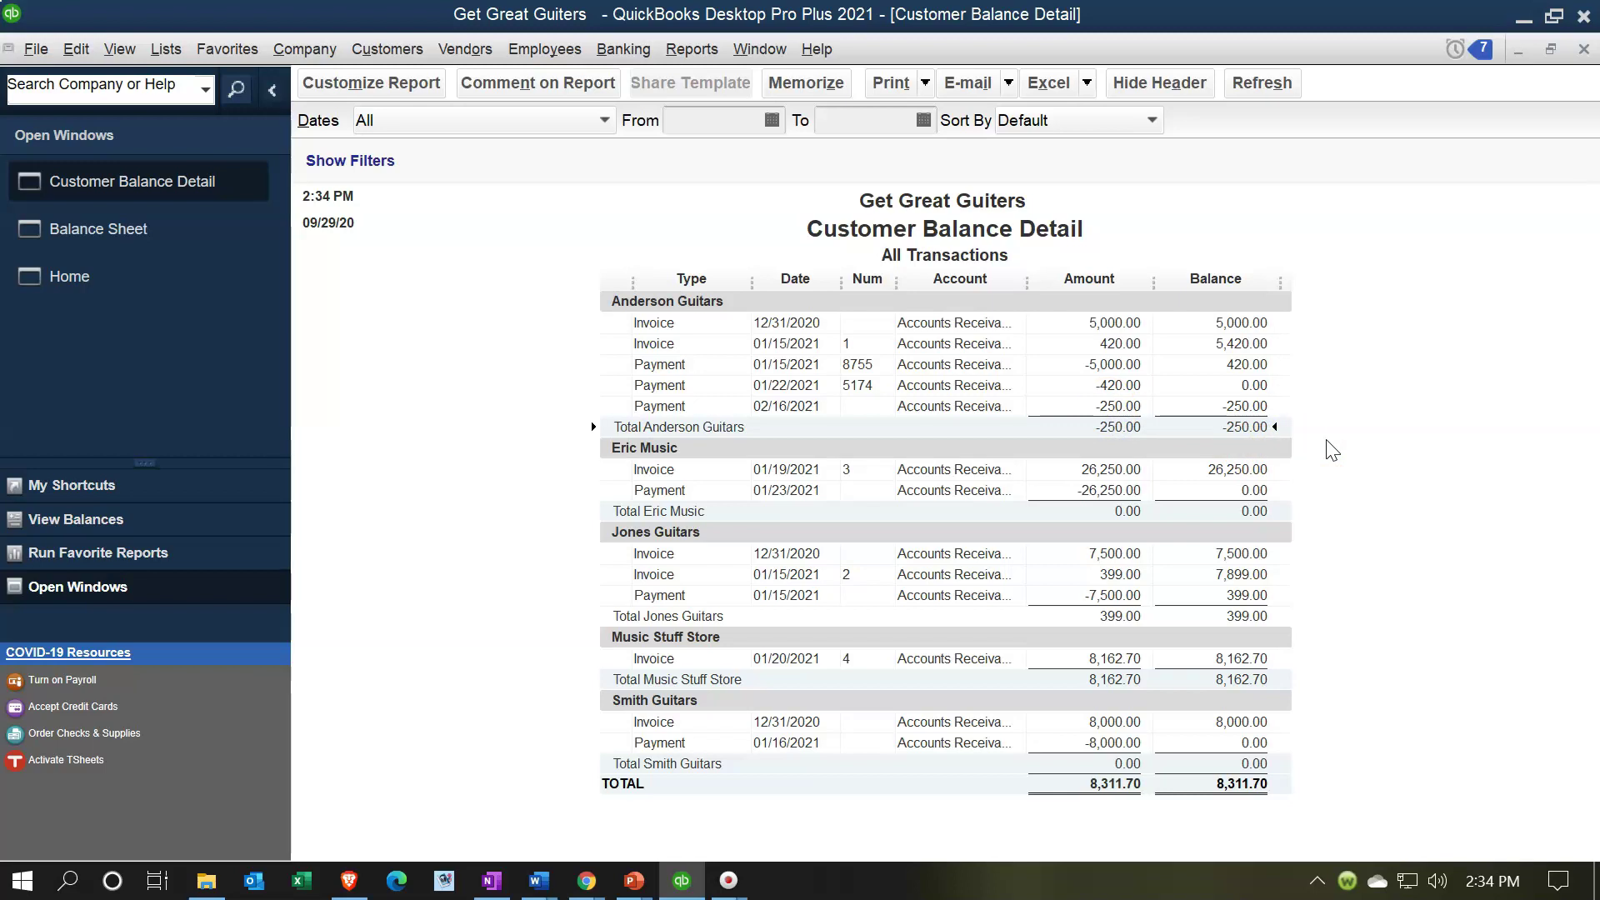
pyautogui.click(1303, 436)
pyautogui.click(1305, 401)
pyautogui.click(1304, 417)
pyautogui.click(1583, 50)
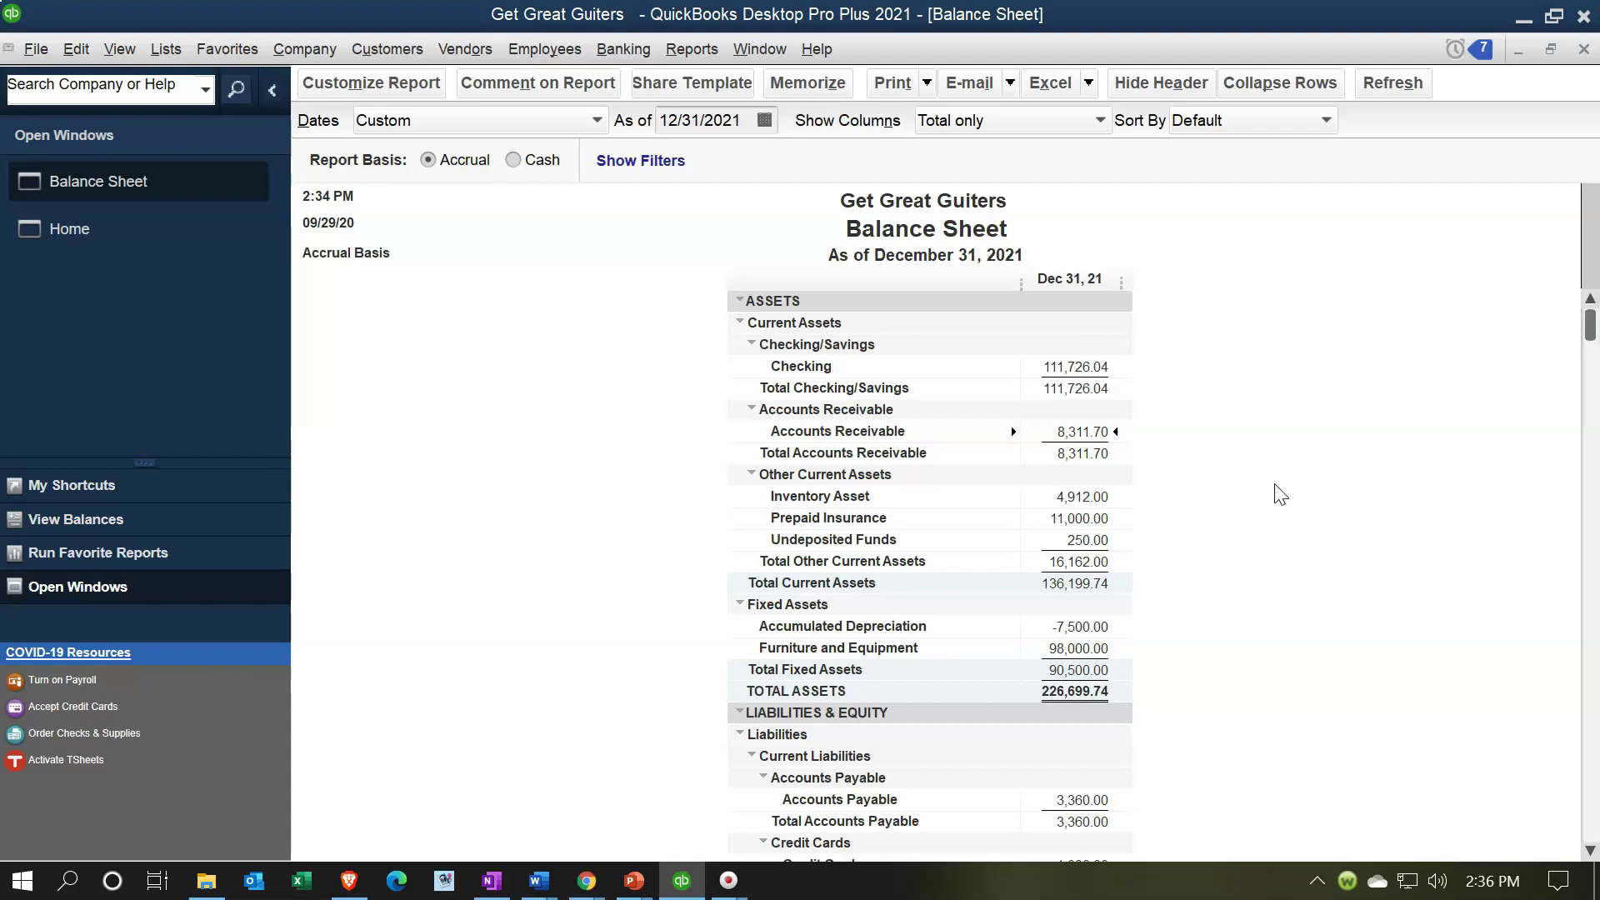
# Step: Run the Trial Balance report for 01/01/2021 to 12/31/2021 and look through its accounts down to the total
pyautogui.scroll(-5, 1280, 495)
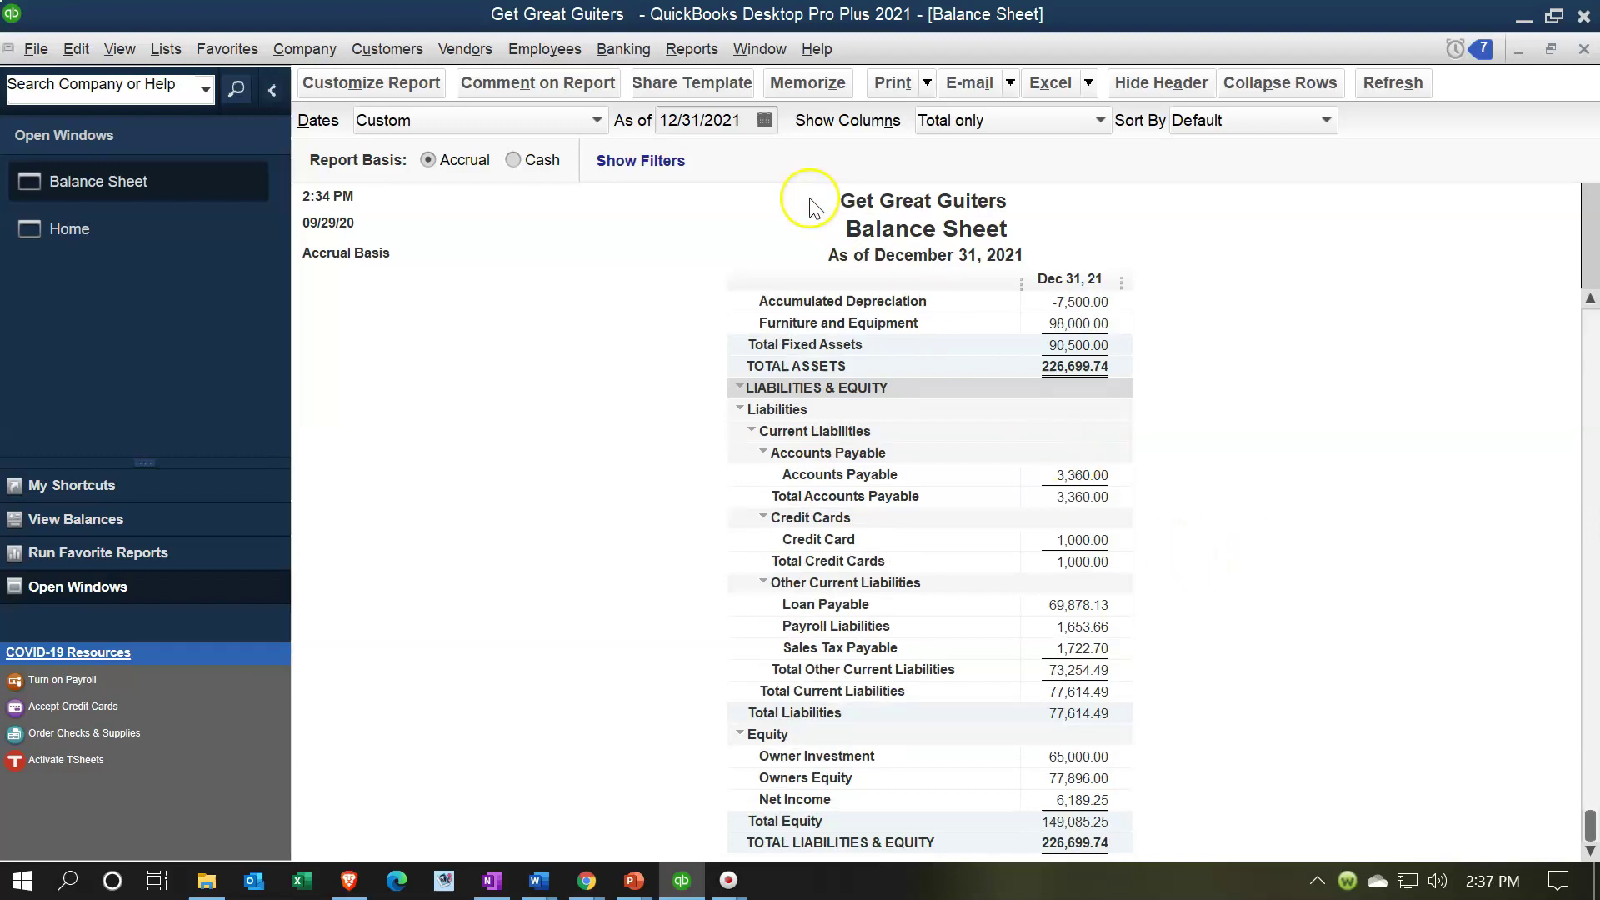
pyautogui.click(690, 49)
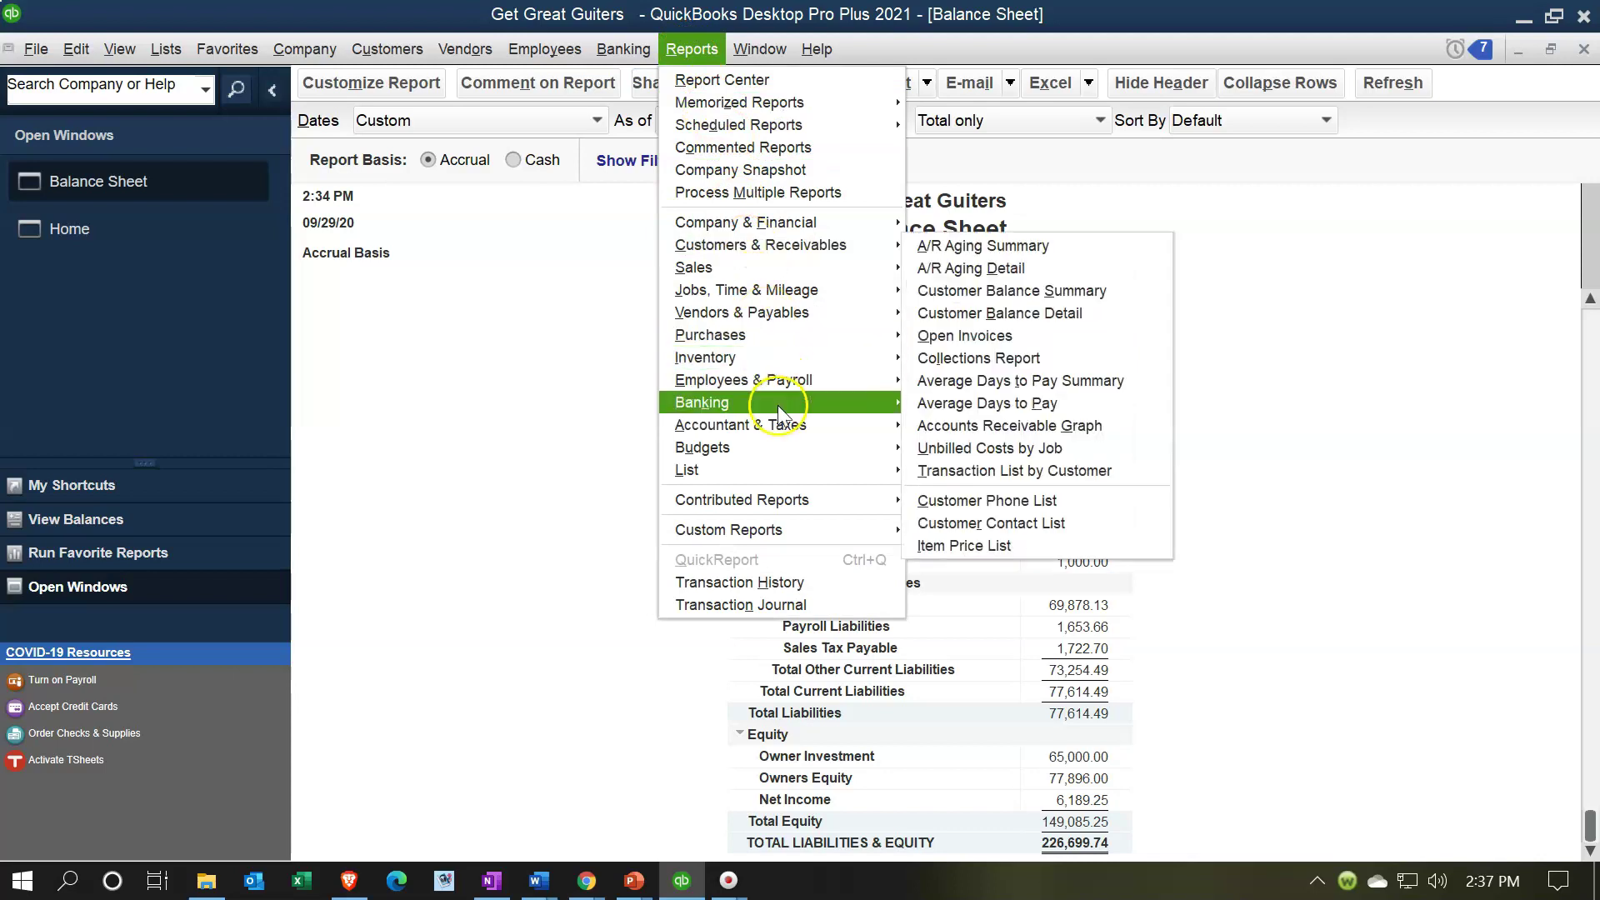
pyautogui.moveTo(754, 425)
pyautogui.click(917, 426)
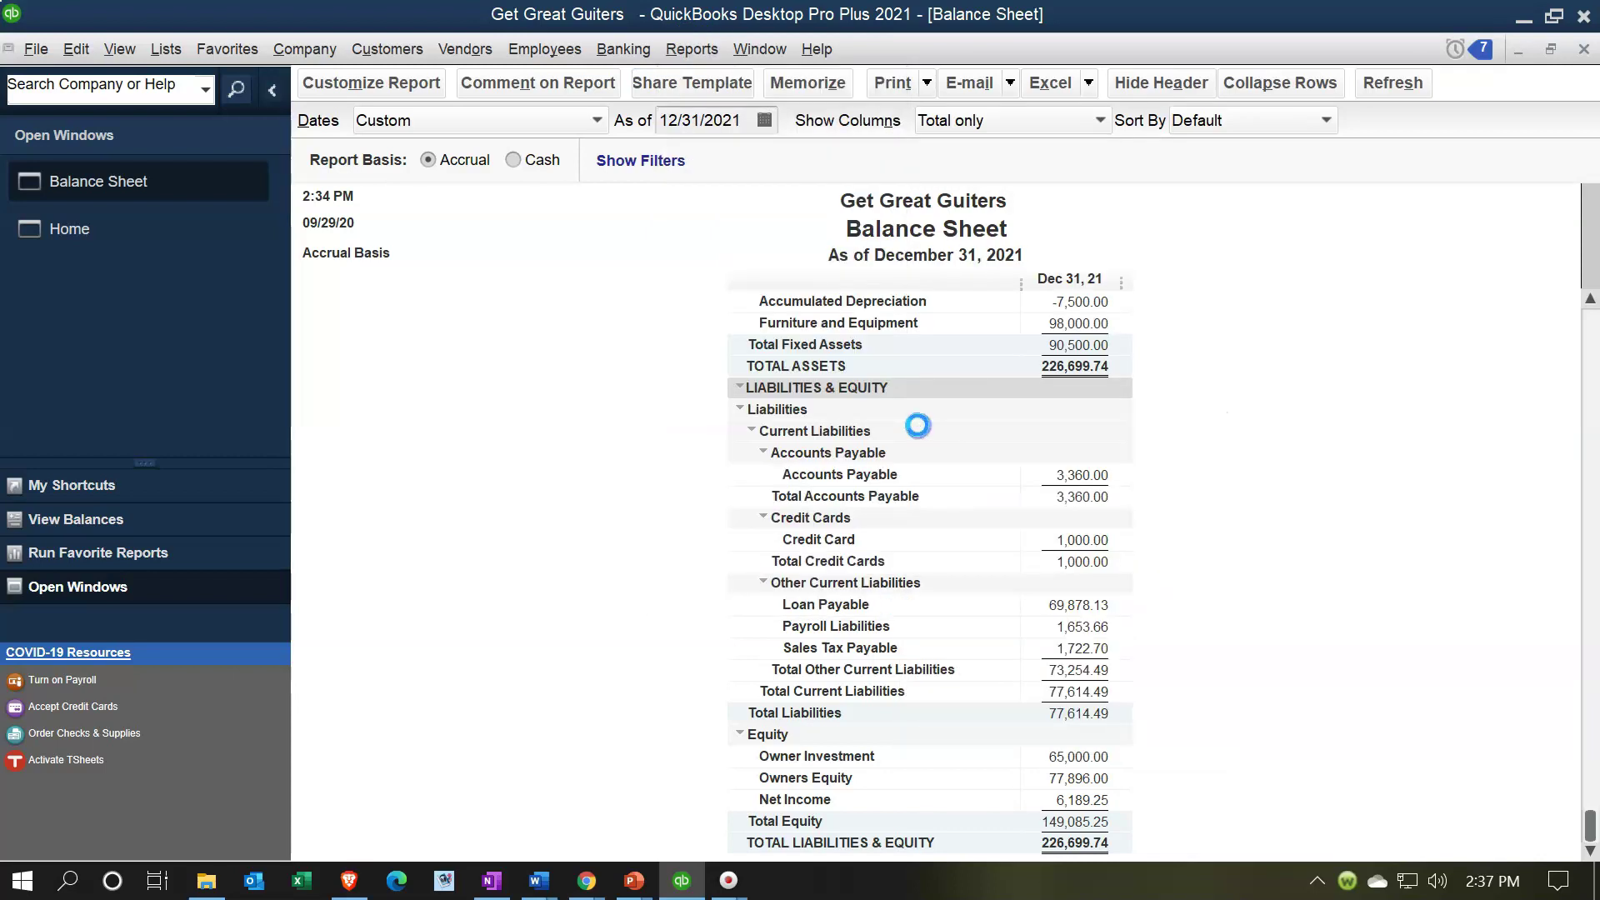
pyautogui.press('Tab')
pyautogui.write('01/01/2021')
pyautogui.press('Tab')
pyautogui.write('12/31/2021')
pyautogui.press('Tab')
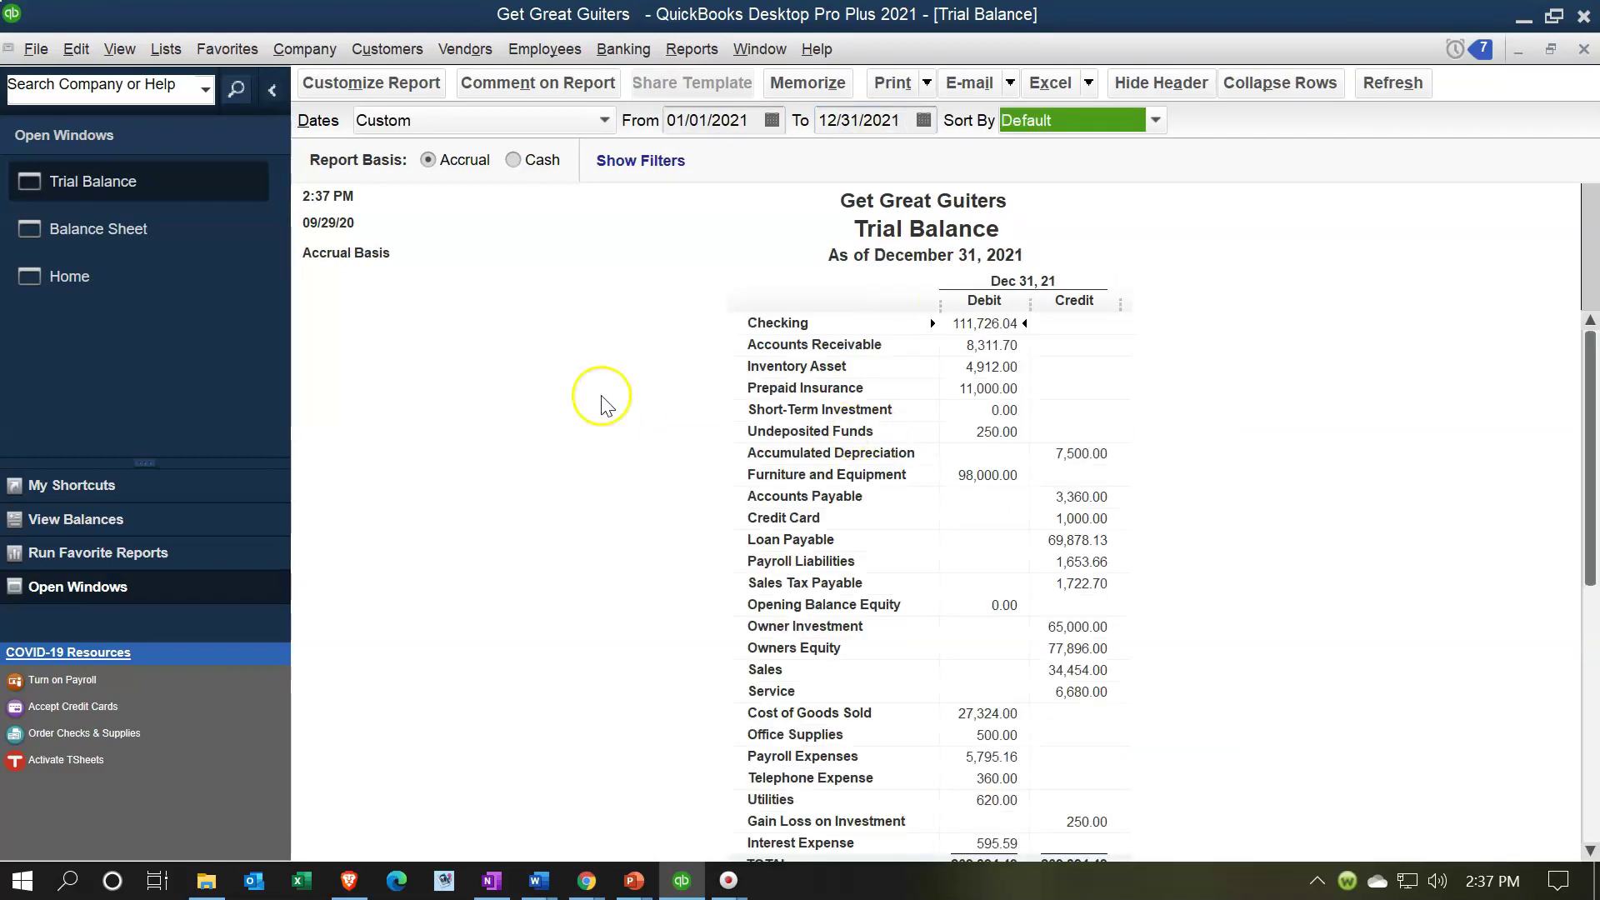
pyautogui.scroll(-1, 642, 401)
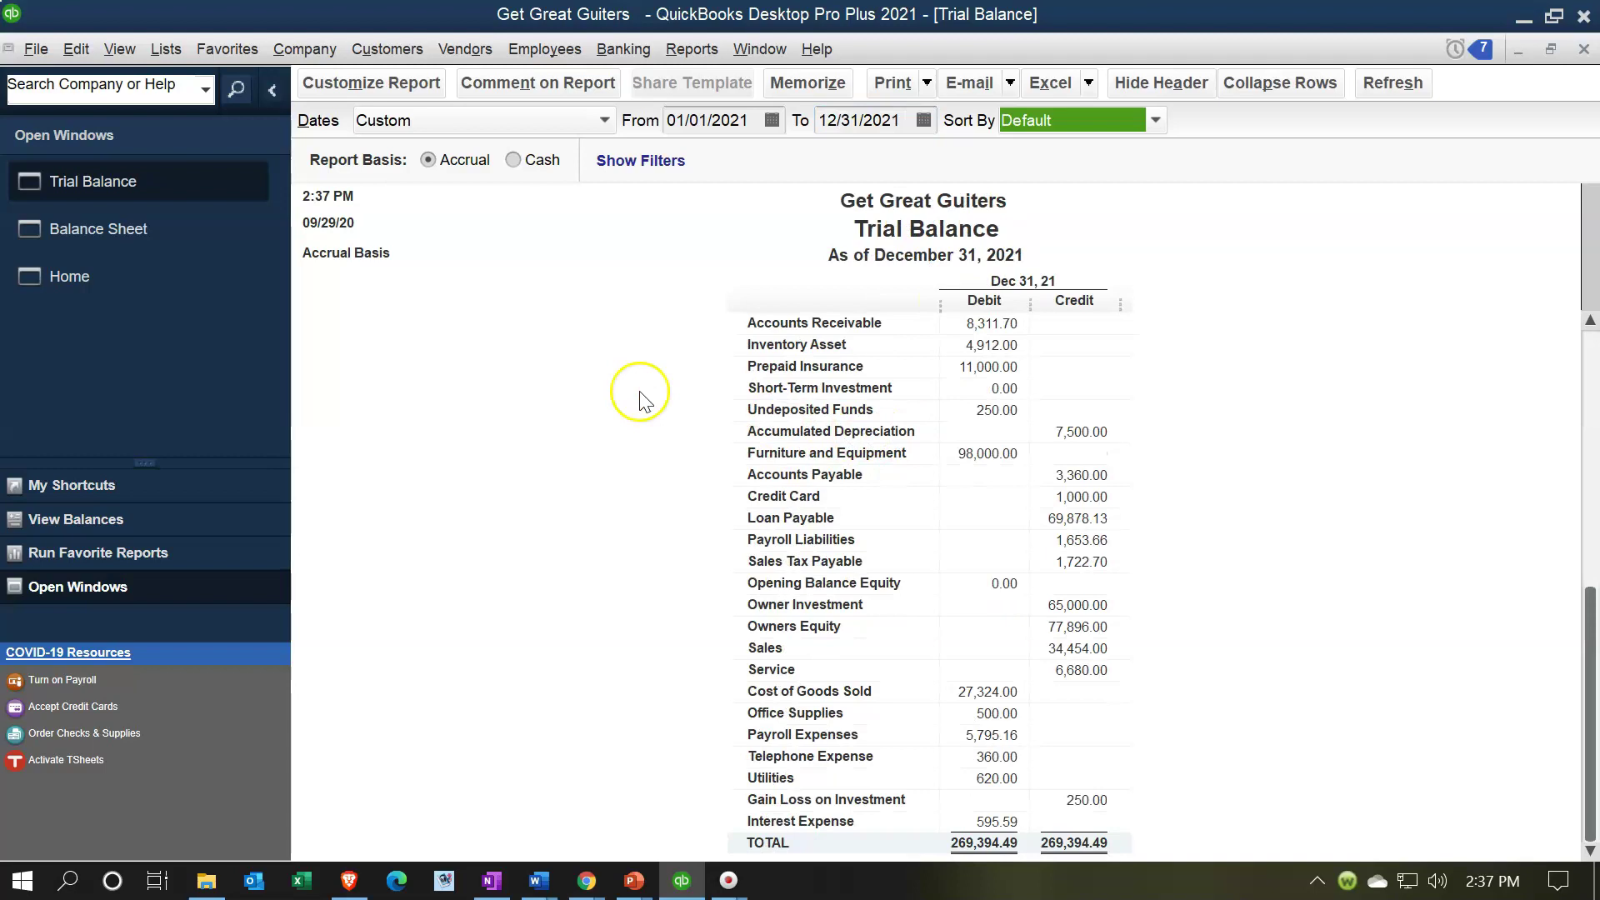